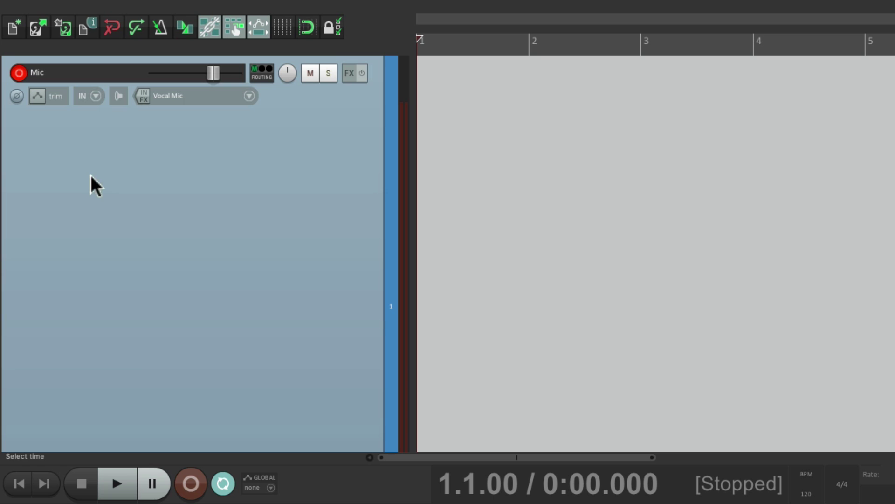
# - Record a test vocal item on the Mic track, stop recording and delete the item
pyautogui.click(191, 483)
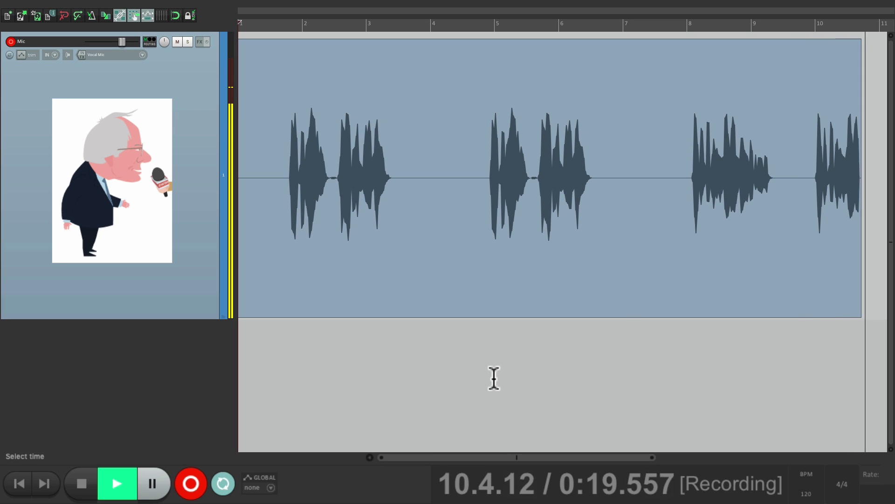
pyautogui.press('space')
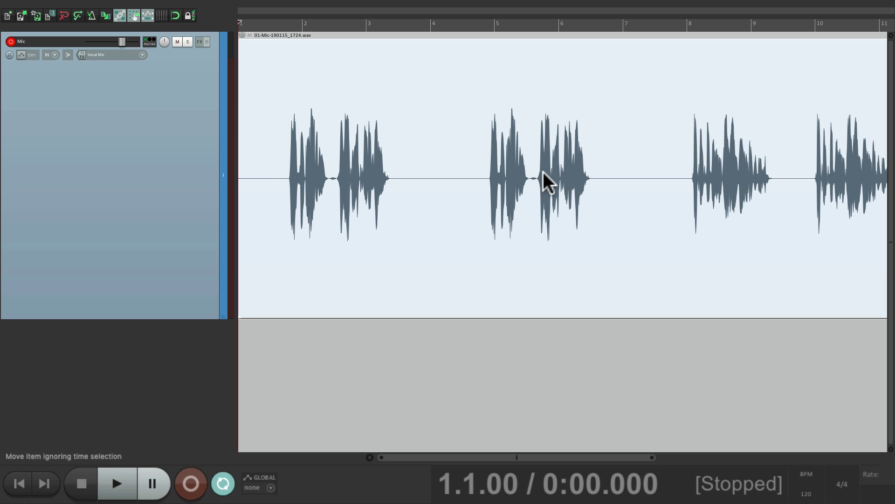
pyautogui.scroll(-2, 542, 178)
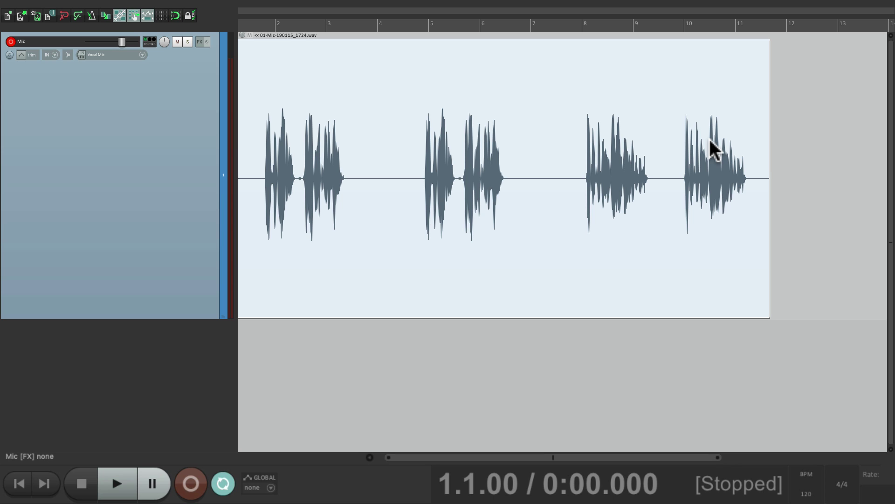
pyautogui.press('Delete')
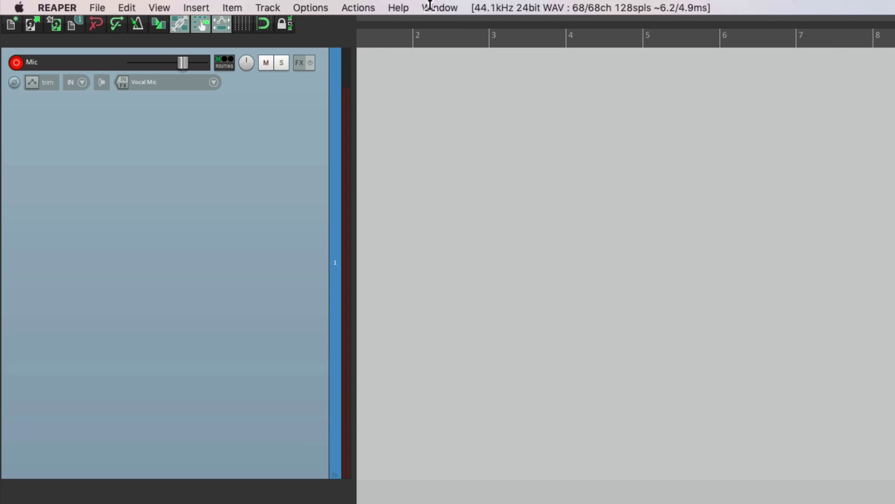
# - Open the action list and start a new custom action named "Bad Take"
pyautogui.click(371, 5)
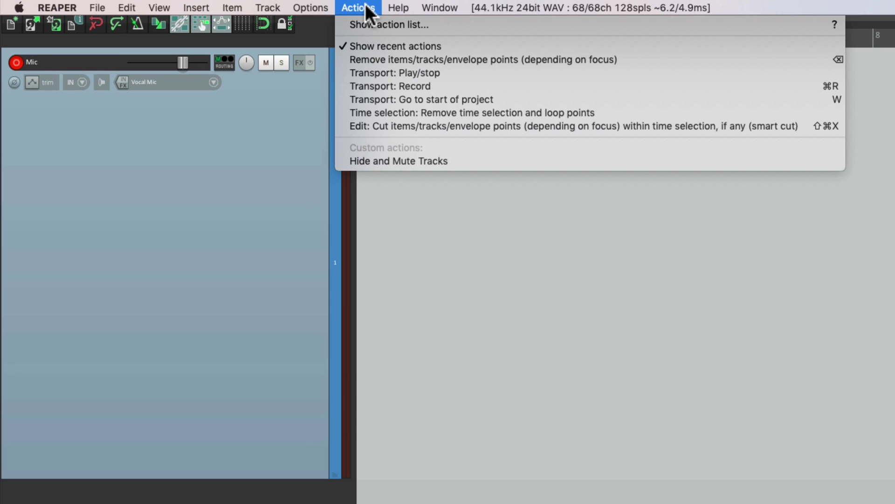
pyautogui.click(341, 26)
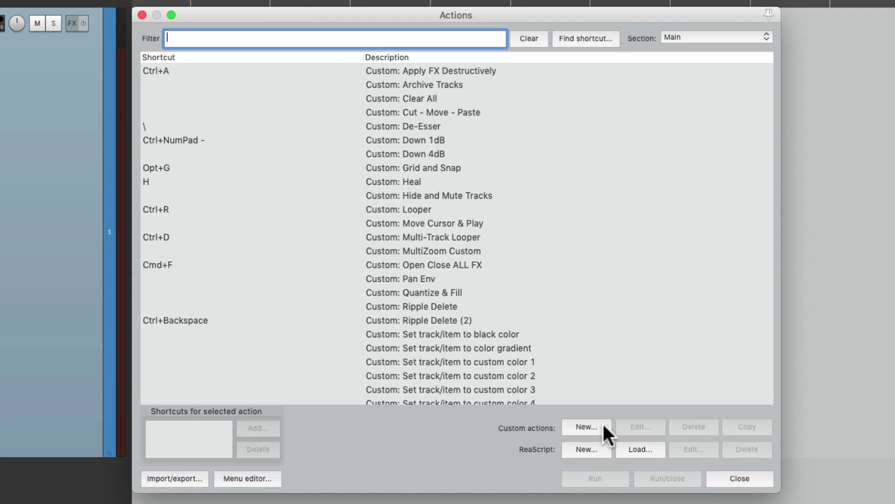
pyautogui.click(602, 424)
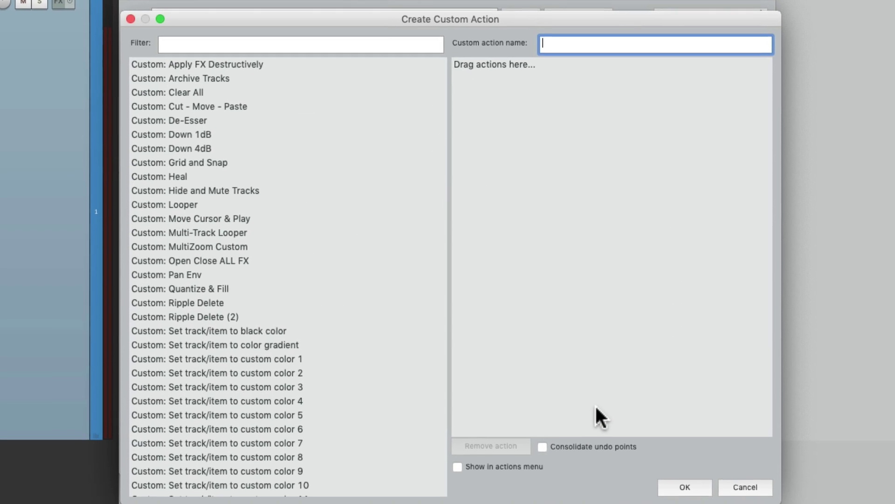
pyautogui.write('Bad ')
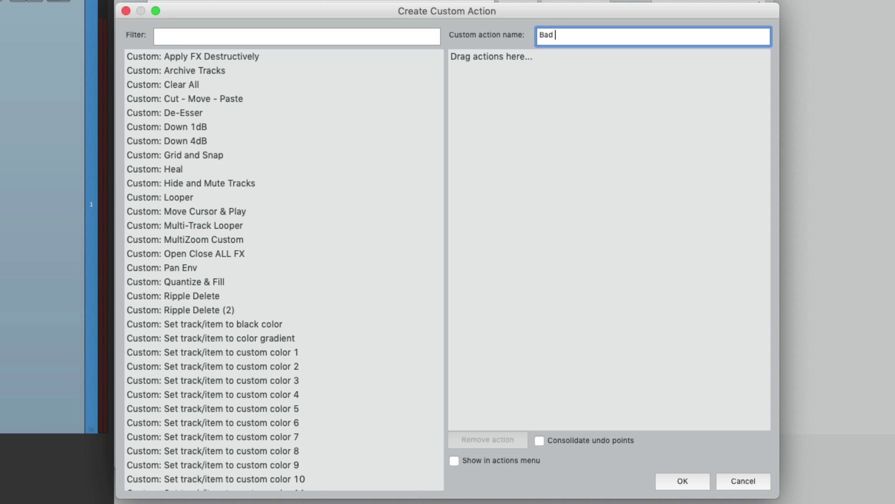
pyautogui.write('Take')
# - Filter the available actions for "stop" and add "Transport: Stop (DELETE all recorded media)" to the Bad Take action
pyautogui.click(300, 41)
pyautogui.write('stop')
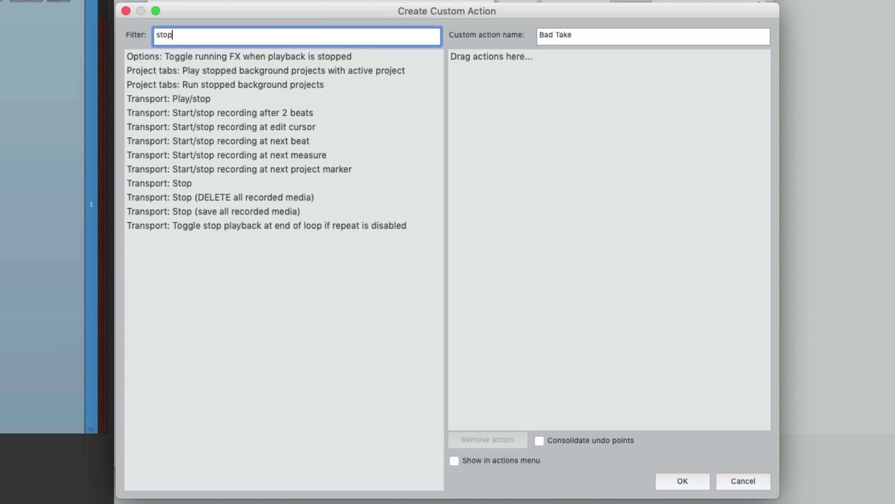
pyautogui.click(345, 198)
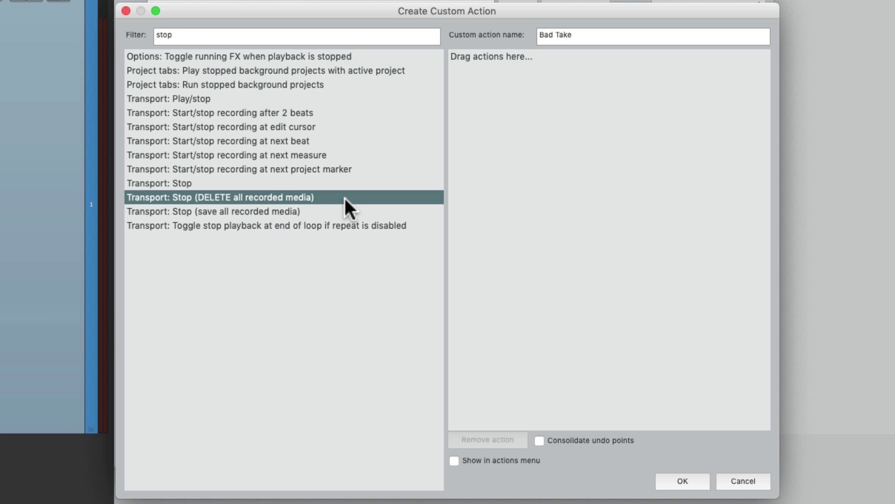
pyautogui.moveTo(328, 199); pyautogui.dragTo(572, 174)
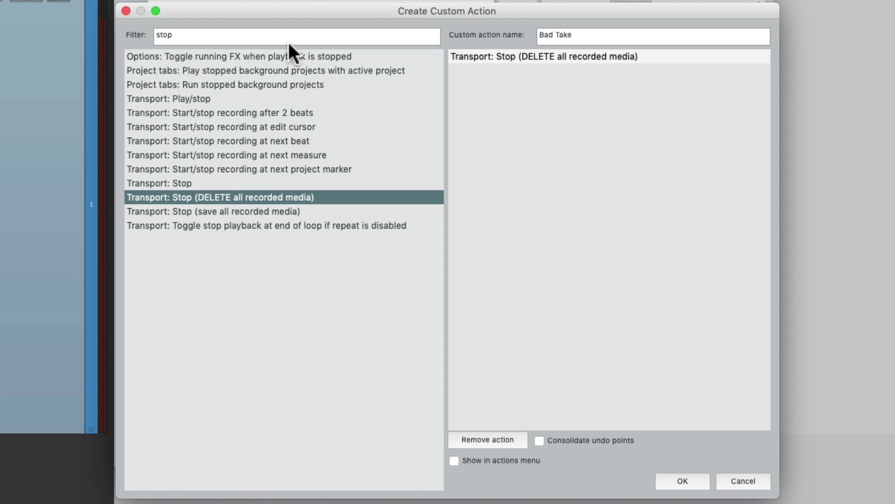
# - Find "Transport: Record", add it after the stop command and save the Bad Take custom action
pyautogui.doubleClick(275, 34)
pyautogui.write('transport record')
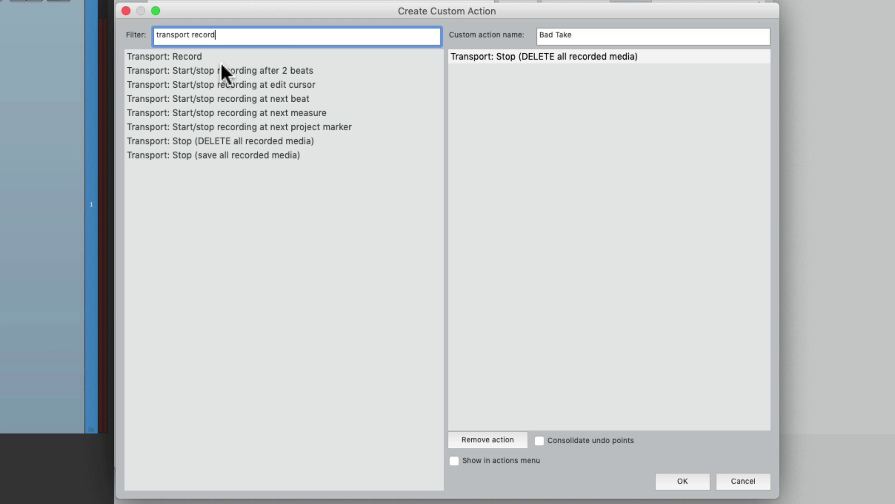
pyautogui.click(223, 56)
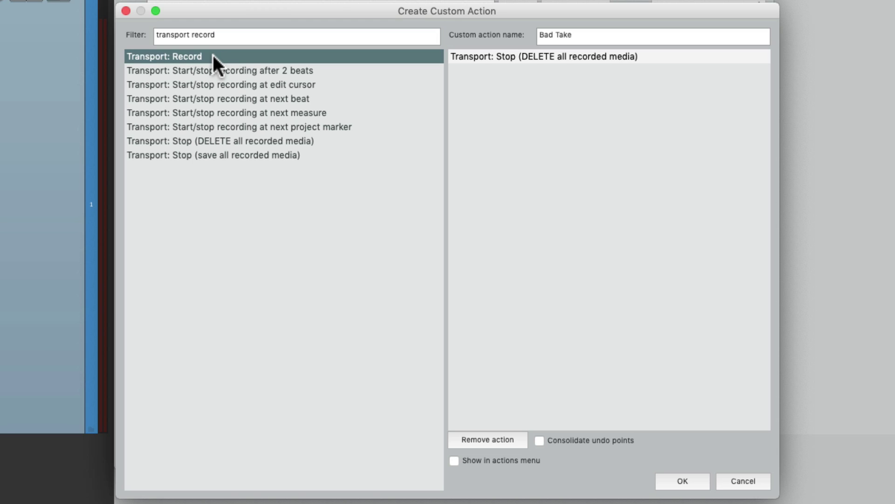
pyautogui.moveTo(213, 55); pyautogui.dragTo(582, 81)
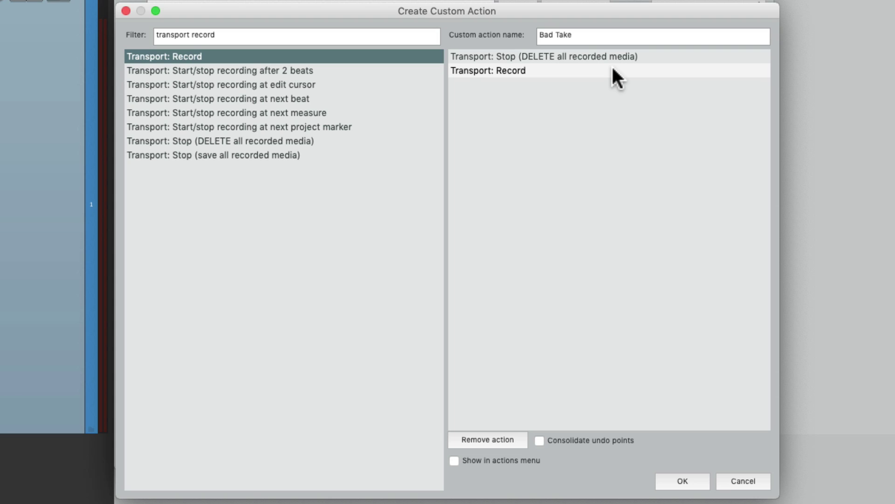
pyautogui.click(681, 480)
# - Assign the shortcut Ctrl+B to the Bad Take custom action
pyautogui.click(437, 81)
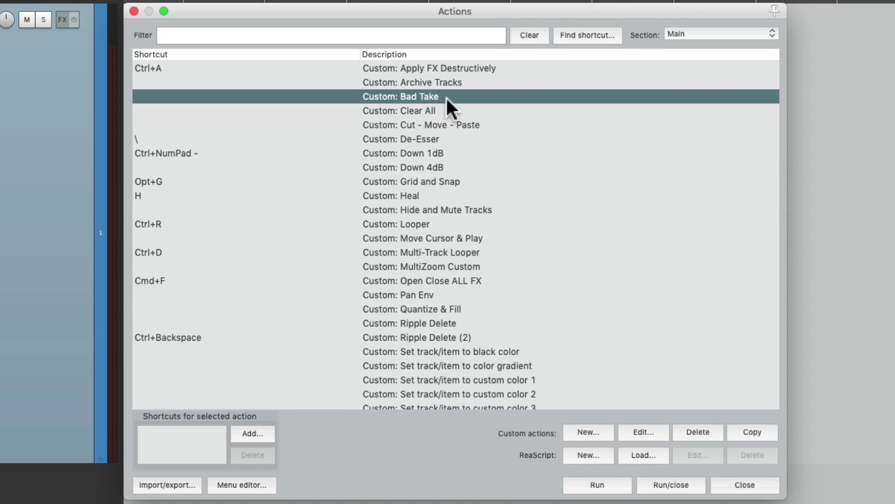
pyautogui.click(260, 434)
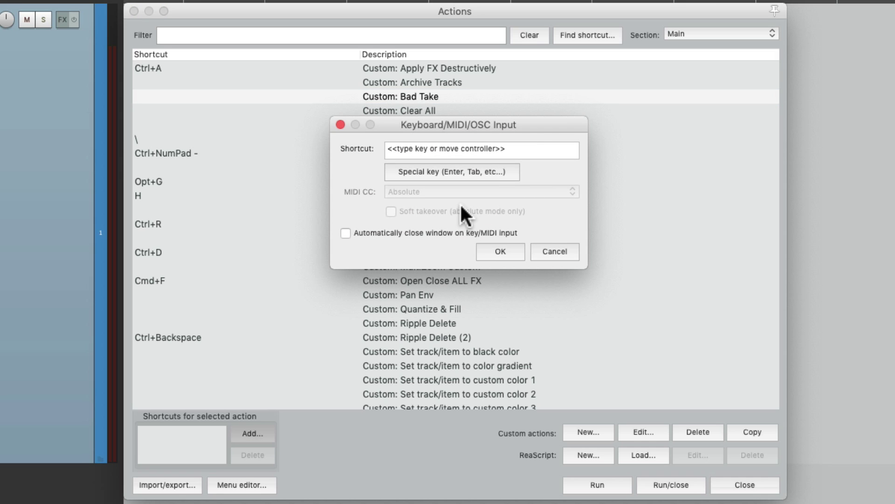
pyautogui.hotkey('ctrl', 'b')
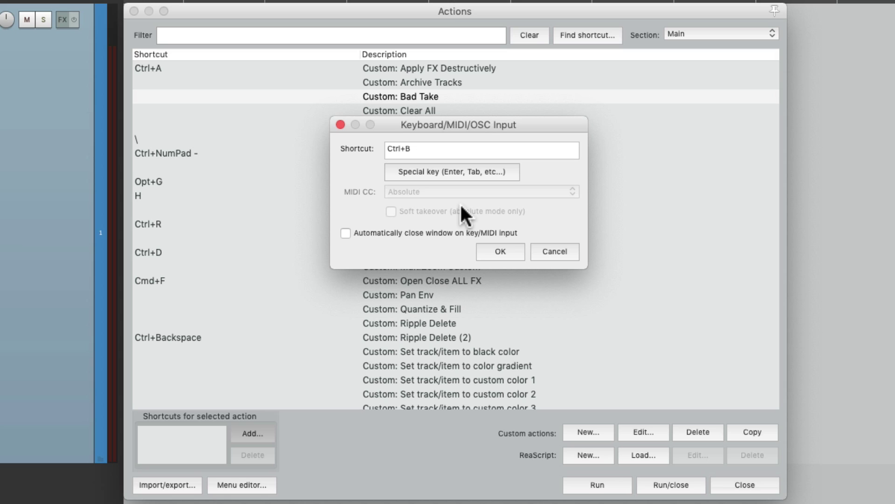
pyautogui.click(500, 251)
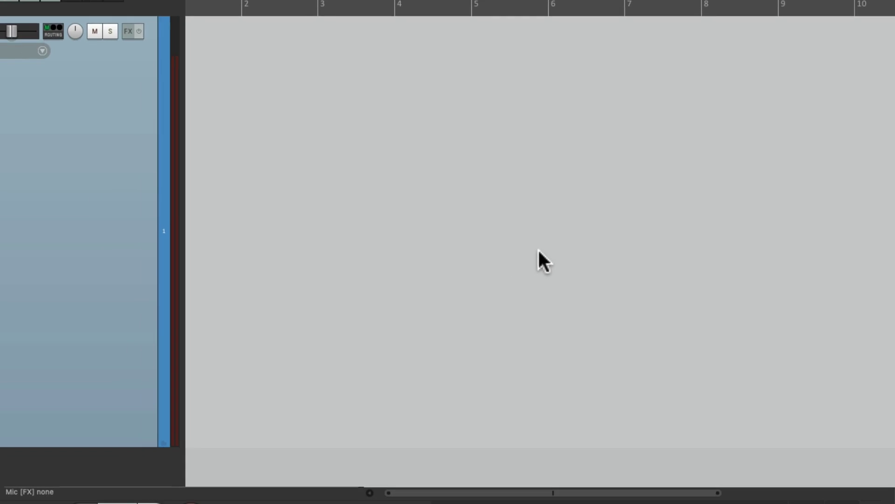
# - Record a vocal take on the Mic track from the project start and stop recording
pyautogui.hotkey('ctrl', 'r')
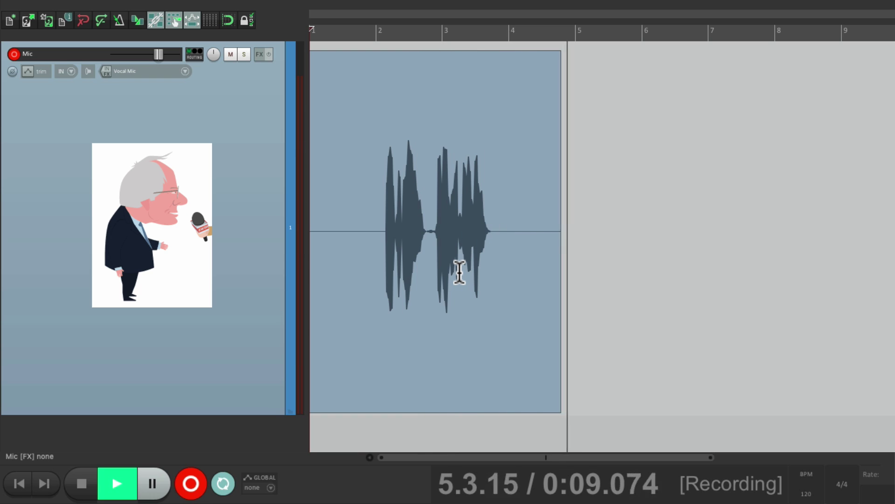
pyautogui.press('space')
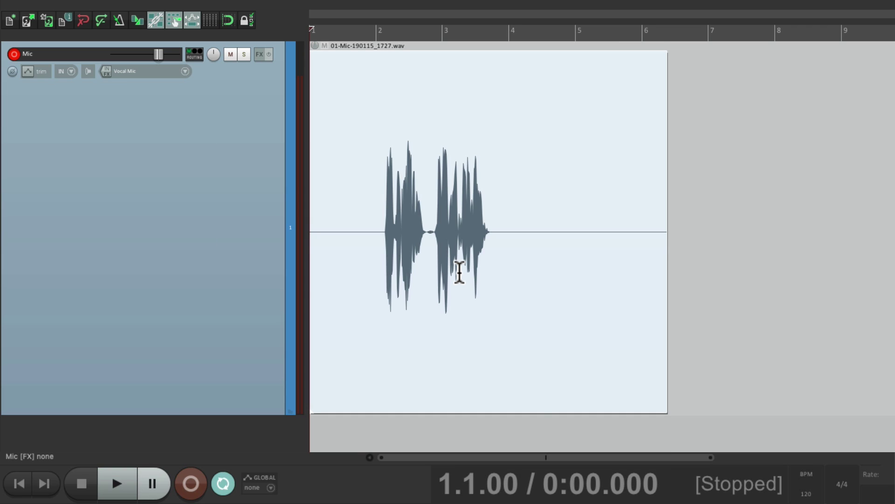
# - Reopen the action list and start another custom action named "Good Take"
pyautogui.hotkey('shift', '/')
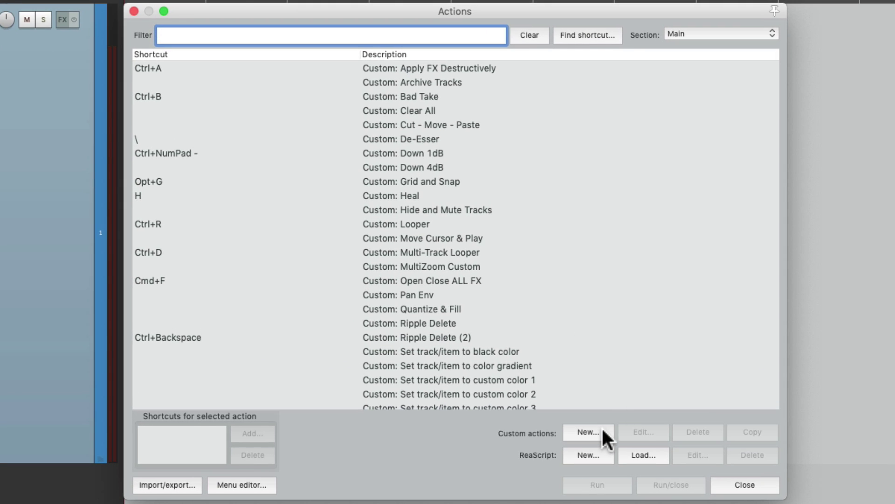
pyautogui.click(600, 429)
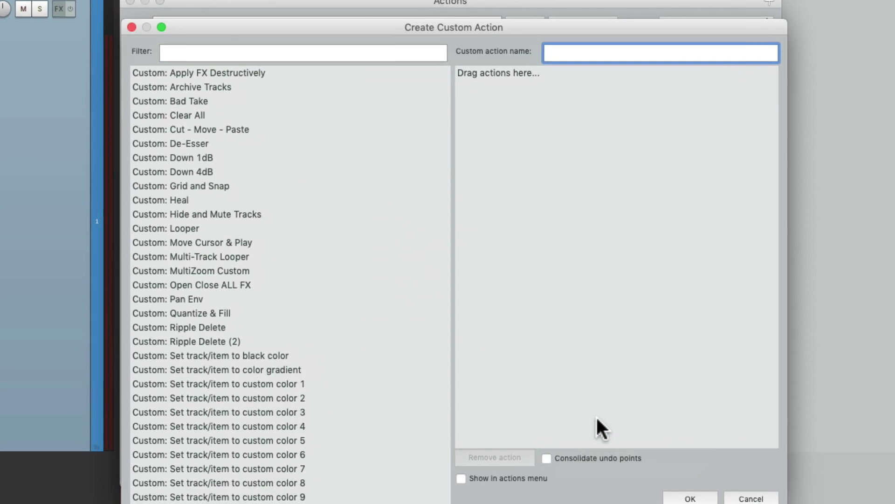
pyautogui.write('Good Take')
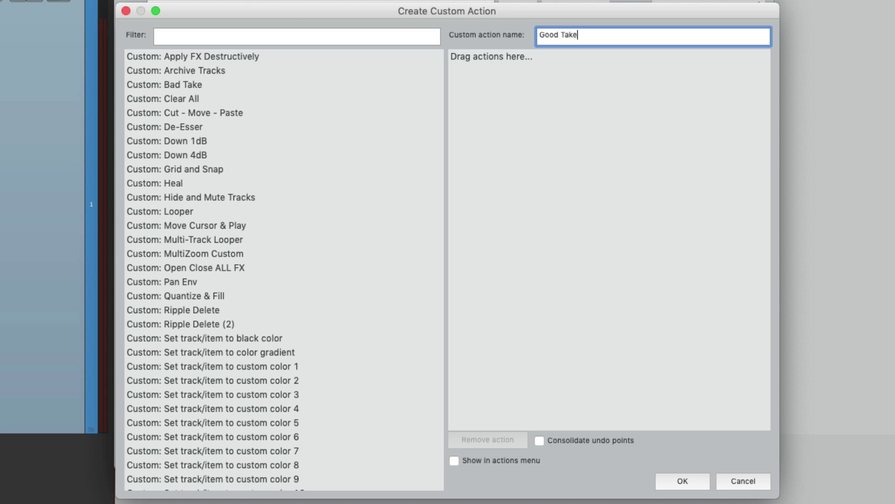
# - Filter the available actions for "pause" and add "Transport: Pause" as the first command of Good Take
pyautogui.click(288, 43)
pyautogui.write('pause')
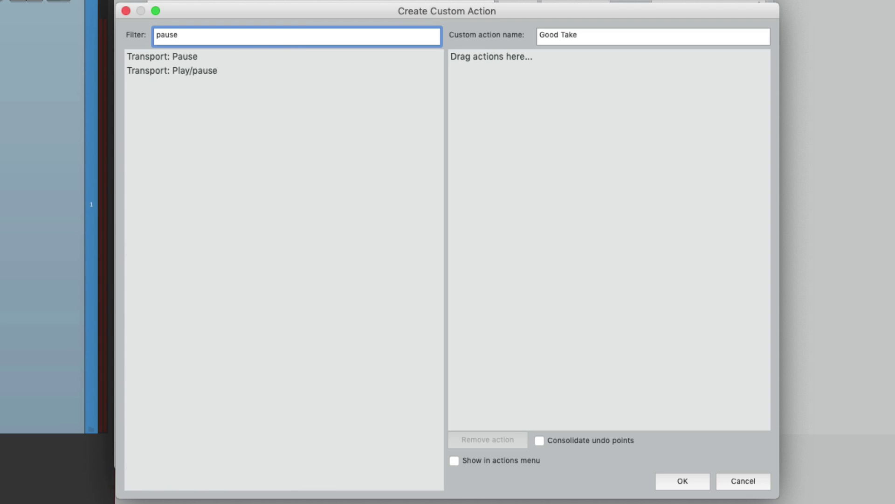
pyautogui.click(225, 55)
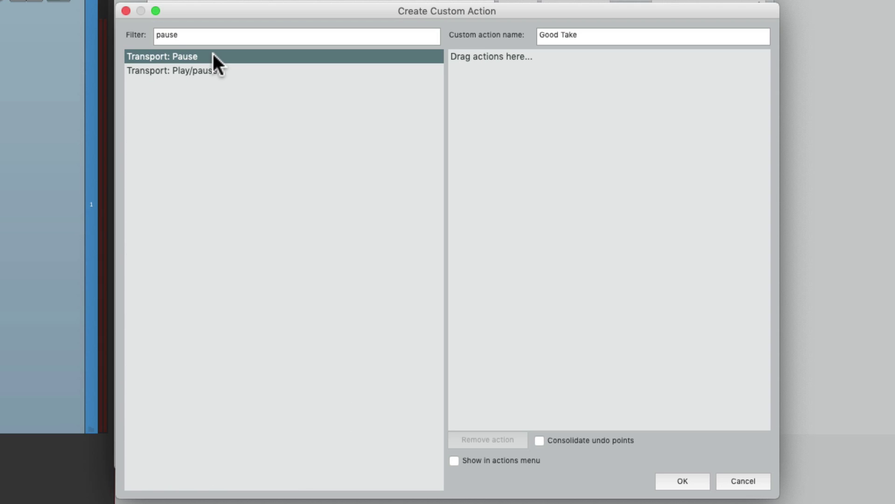
pyautogui.moveTo(213, 56); pyautogui.dragTo(494, 66)
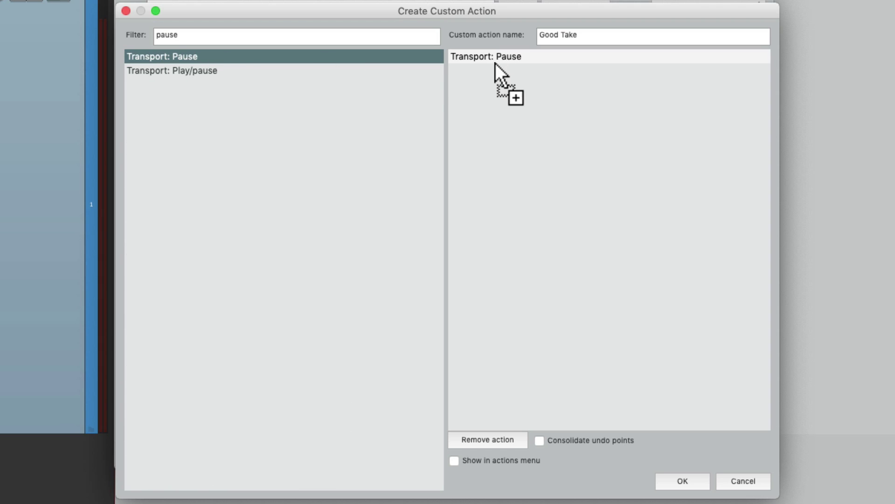
# - Filter for "stop" and add "Transport: Stop (save all recorded media)" after the pause command
pyautogui.click(314, 34)
pyautogui.write('stop')
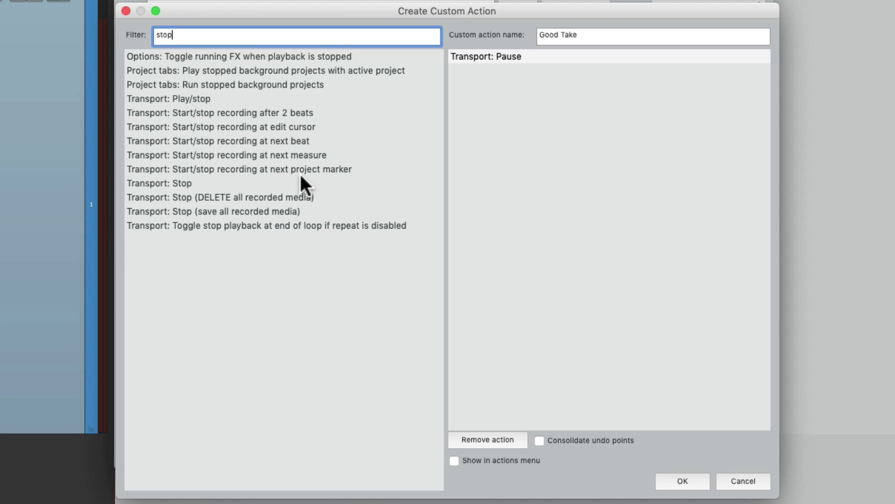
pyautogui.click(321, 209)
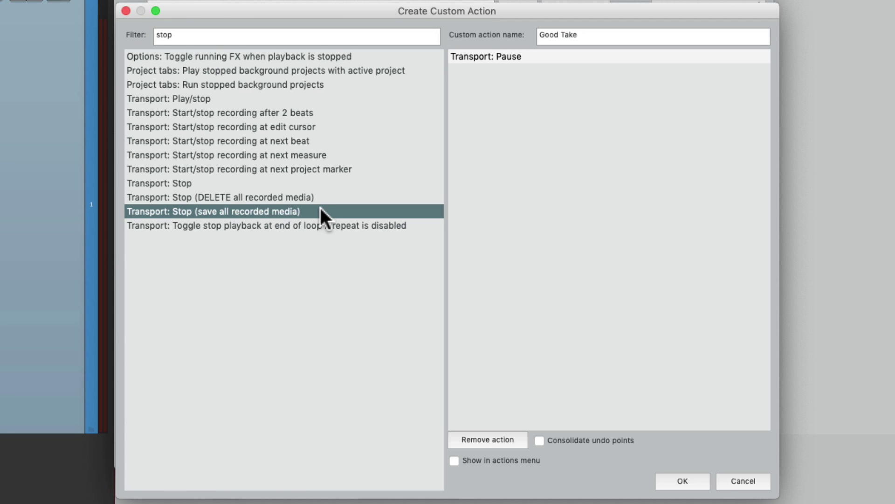
pyautogui.moveTo(364, 212); pyautogui.dragTo(616, 123)
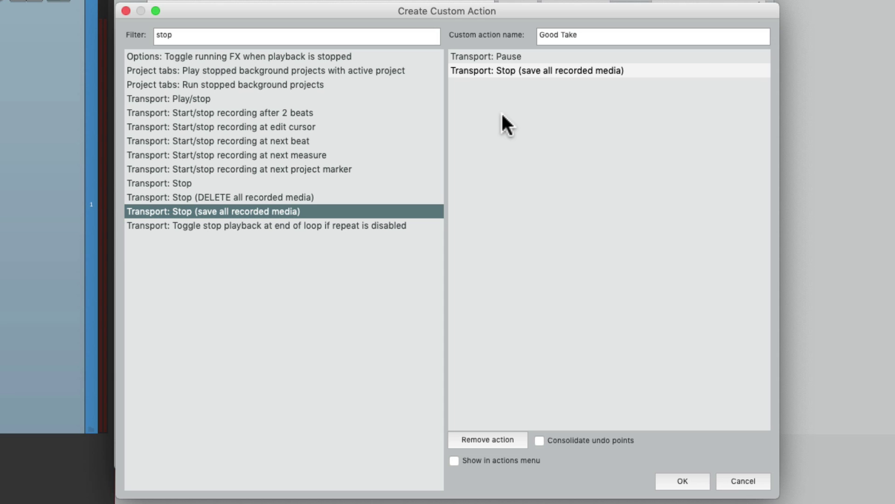
# - Find "Transport: Record", add it as the last command and save the Good Take custom action
pyautogui.click(300, 34)
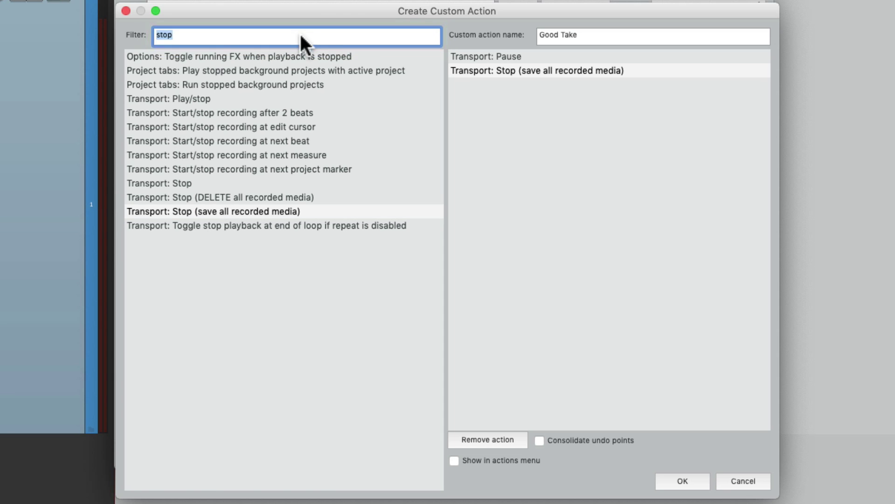
pyautogui.write('transport record')
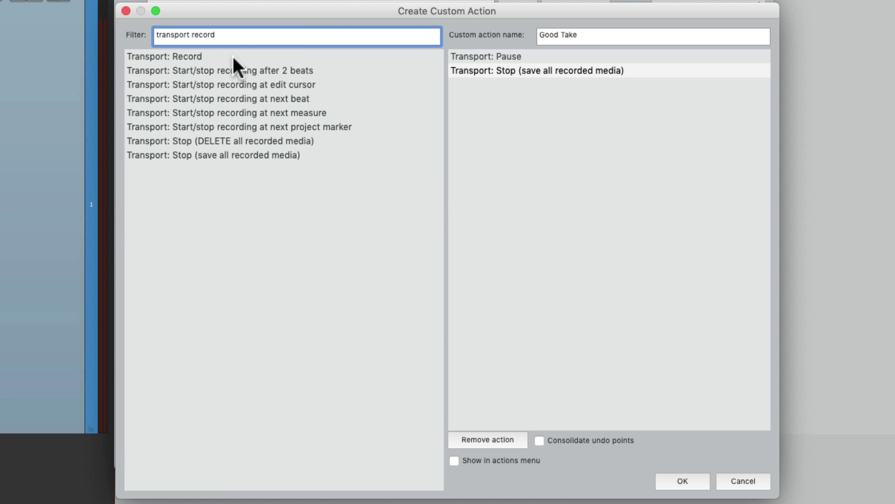
pyautogui.click(232, 57)
pyautogui.moveTo(201, 55); pyautogui.dragTo(533, 113)
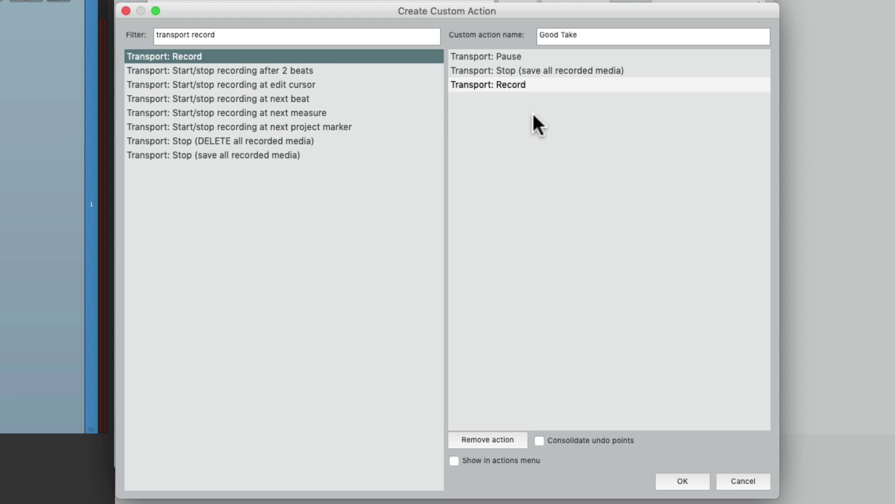
pyautogui.click(677, 483)
# - Assign the keyboard shortcut Ctrl+G to the Good Take custom action
pyautogui.click(462, 154)
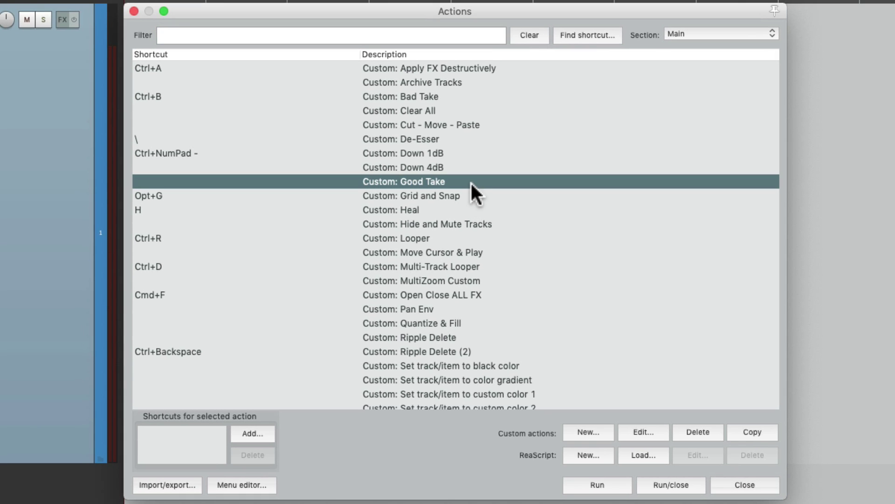
pyautogui.click(256, 432)
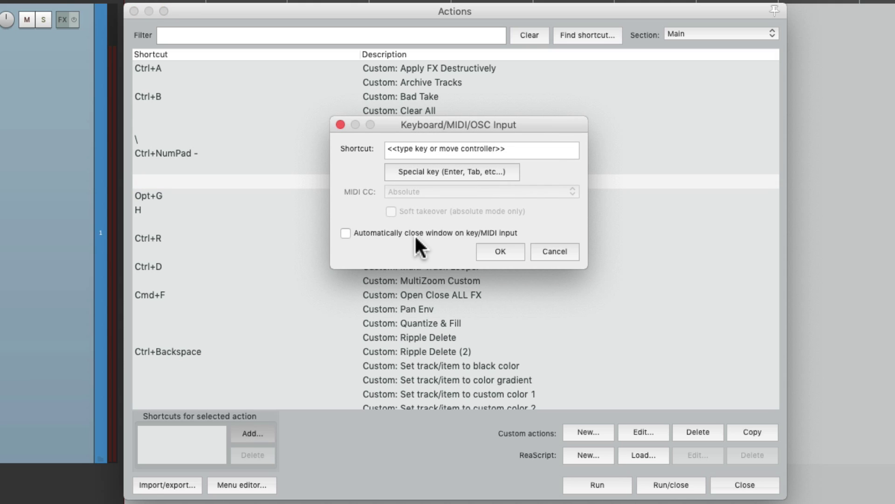
pyautogui.hotkey('ctrl', 'g')
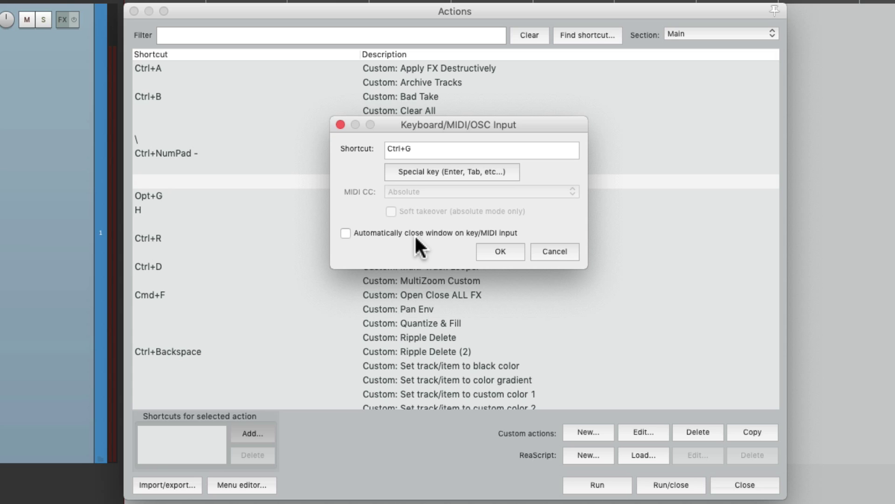
pyautogui.click(499, 251)
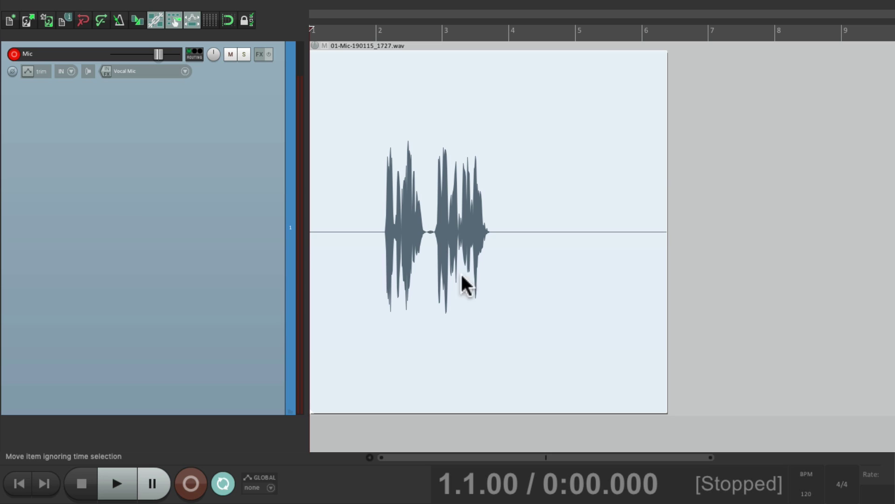
# - Delete the old vocal recording from the Mic track and start recording a new first phrase from the project start
pyautogui.click(221, 241)
pyautogui.press('Delete')
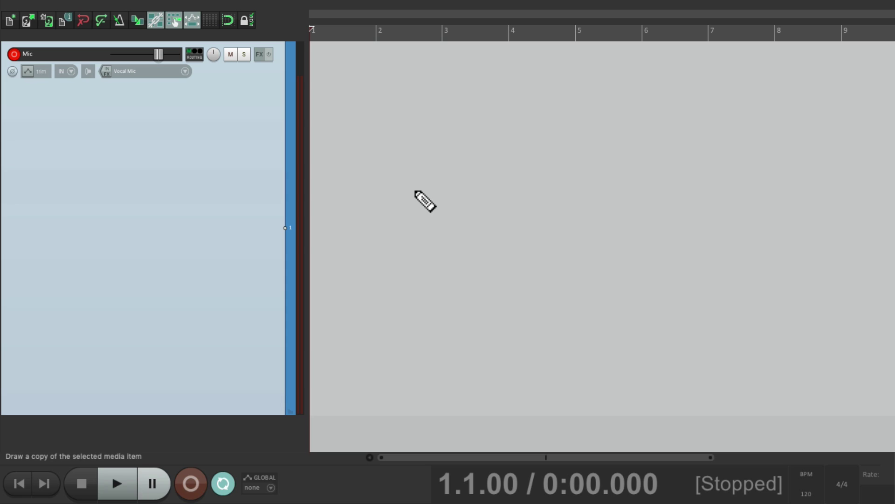
pyautogui.hotkey('ctrl', 'r')
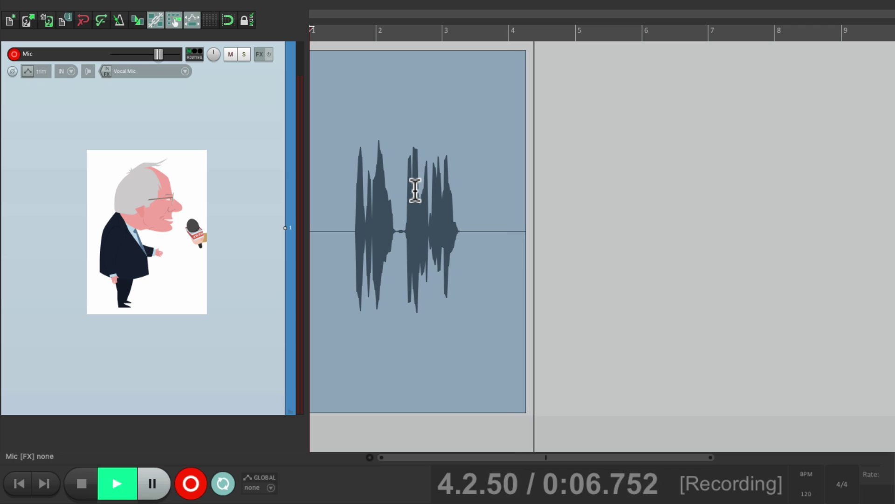
# - Record the next three vocal phrases, keeping each finished one with the Good Take action, and stop after the fourth phrase
pyautogui.hotkey('ctrl', 'r')
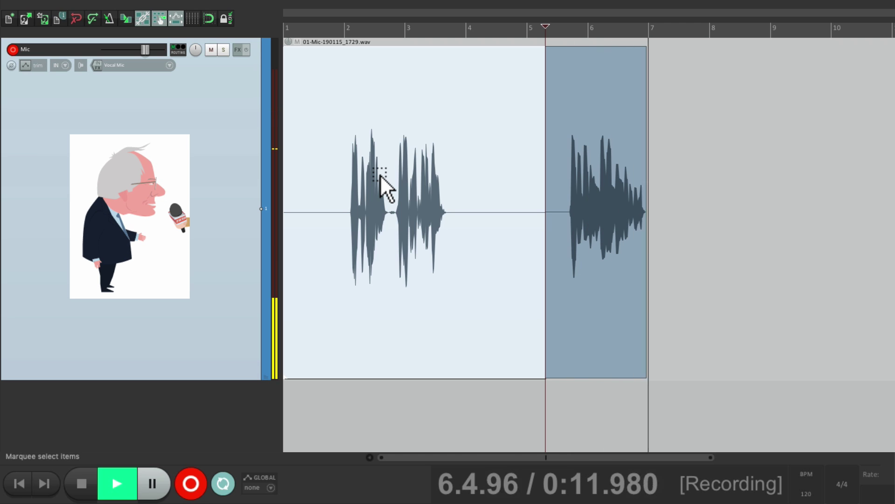
pyautogui.click(376, 179)
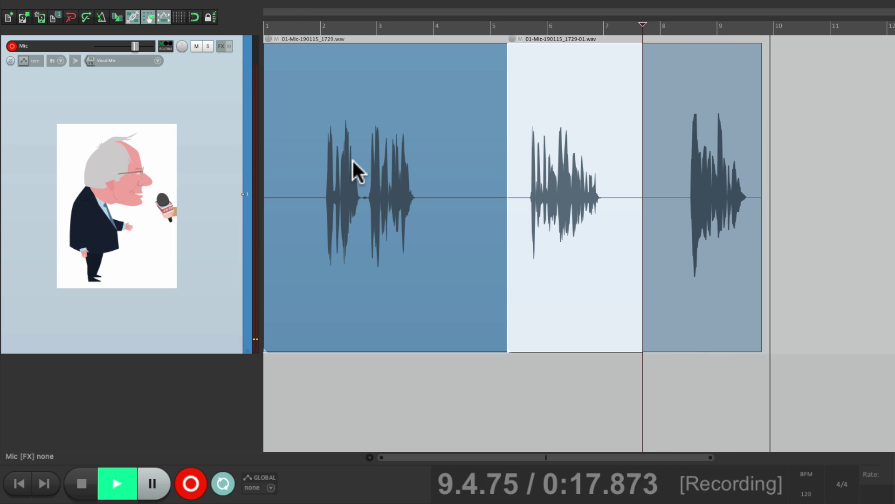
pyautogui.hotkey('ctrl', 'r')
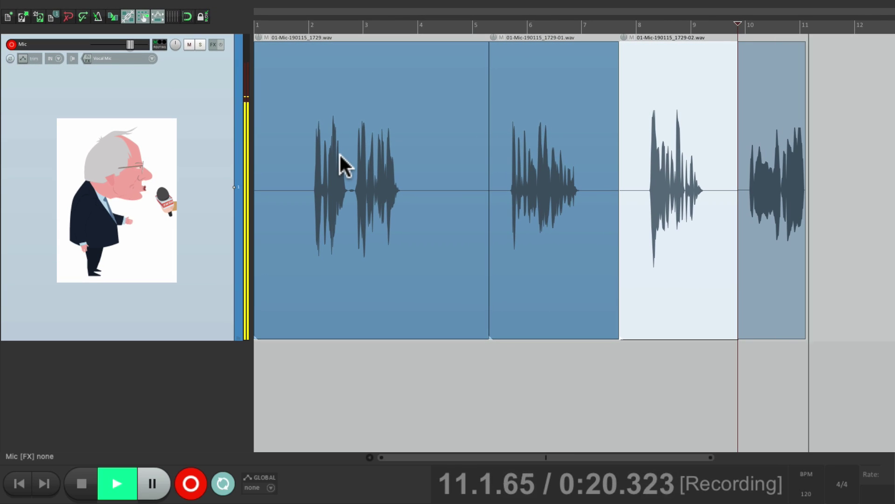
pyautogui.press('space')
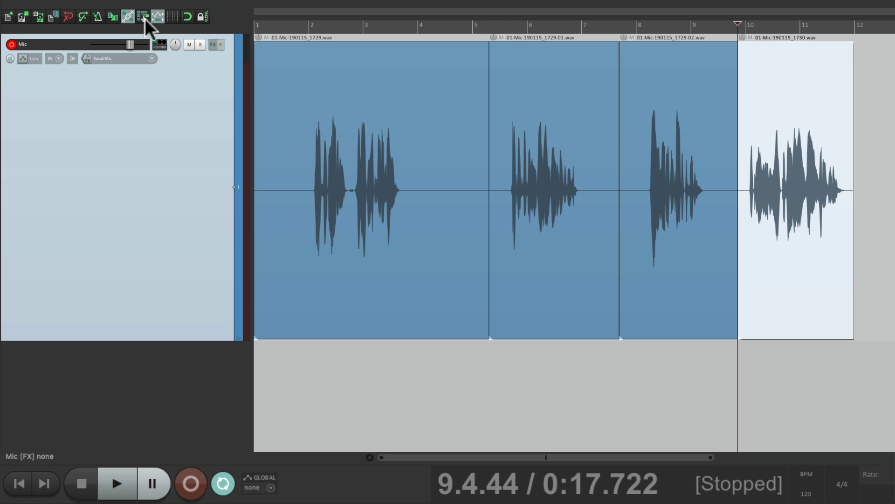
# - Select all recorded items on the Mic track and ripple-delete the silent gaps between the four phrases
pyautogui.click(181, 171)
pyautogui.moveTo(410, 30); pyautogui.dragTo(499, 26)
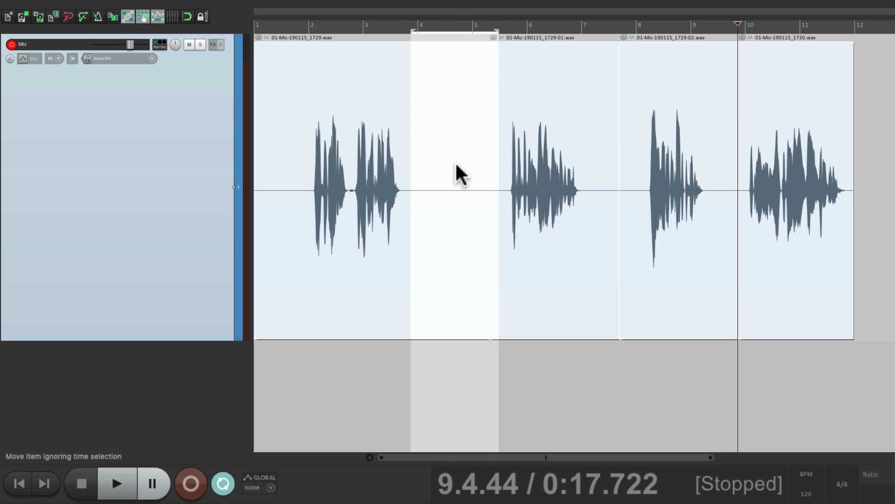
pyautogui.press('Delete')
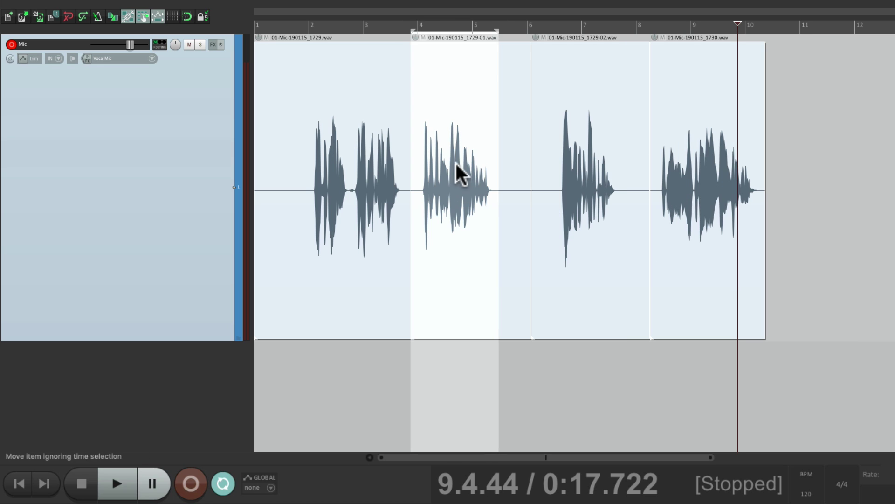
pyautogui.moveTo(506, 28); pyautogui.dragTo(608, 25)
pyautogui.press('Delete')
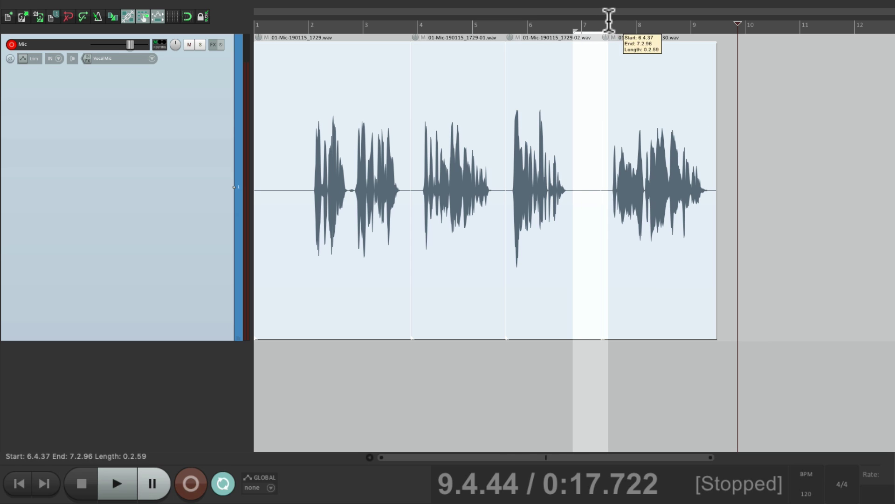
pyautogui.press('Delete')
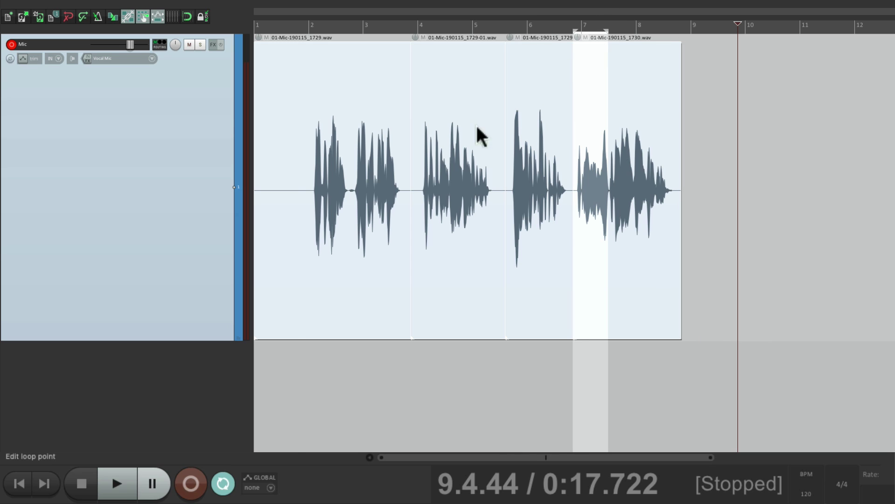
# - Clear the selection and play back the tightened vocal from just before the first phrase
pyautogui.click(299, 256)
pyautogui.hotkey('ctrl', 'a')
pyautogui.press('space')
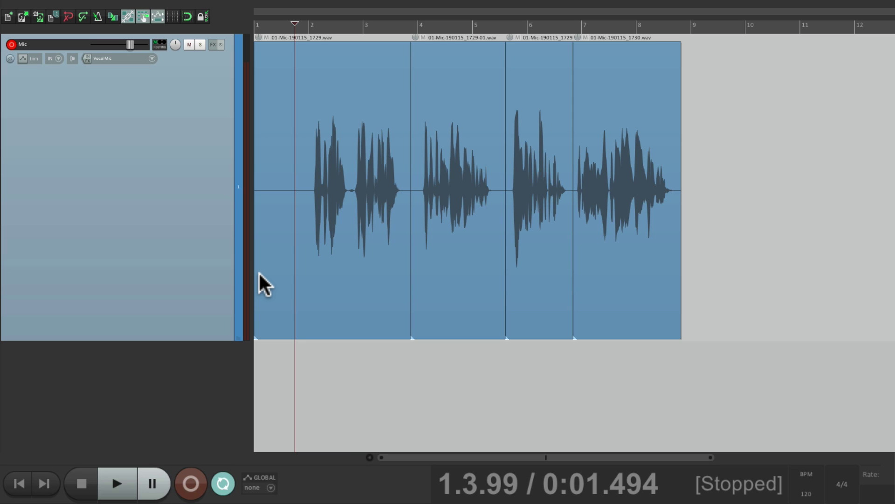
# - Duplicate the Good Take custom action and rename the copy "Next Take"
pyautogui.hotkey('shift', '/')
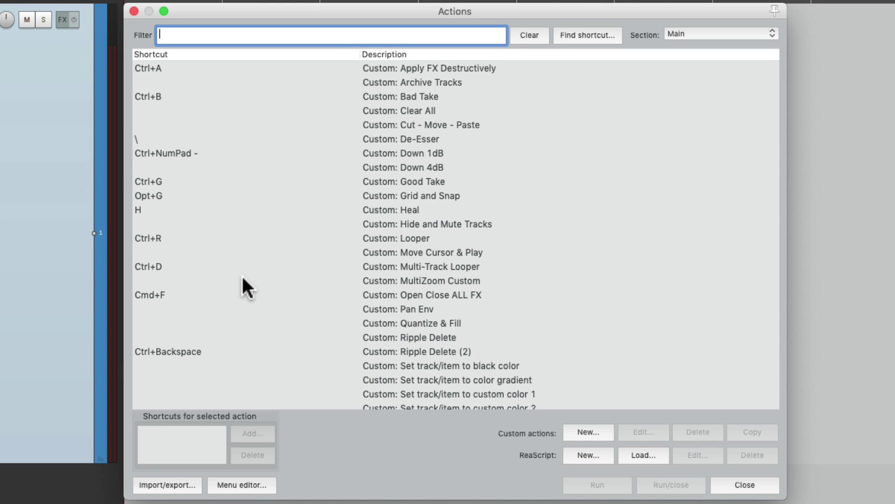
pyautogui.click(441, 180)
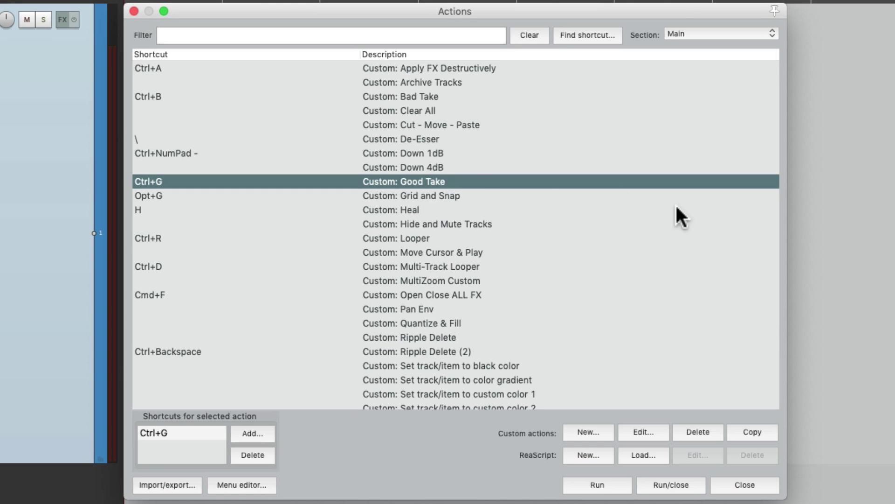
pyautogui.click(751, 433)
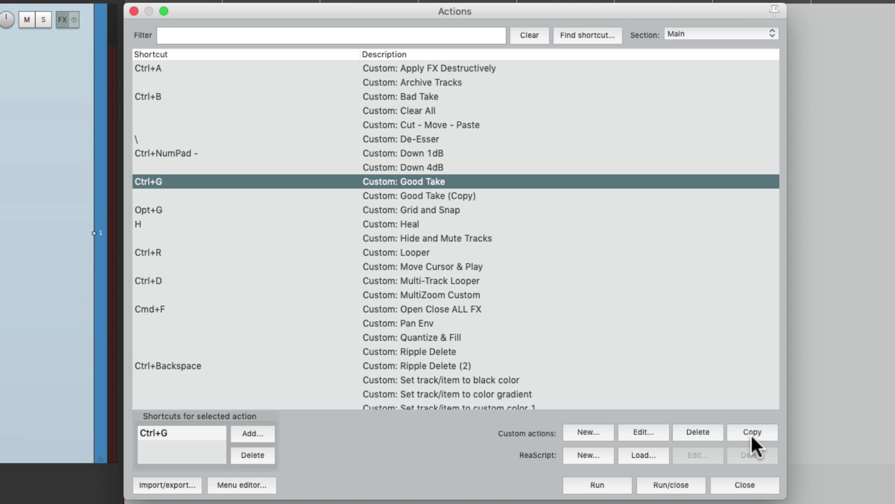
pyautogui.click(490, 195)
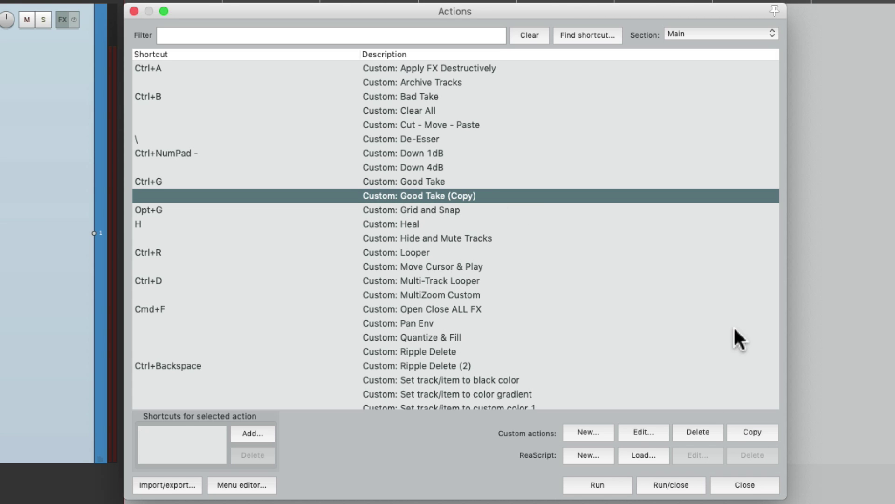
pyautogui.click(642, 432)
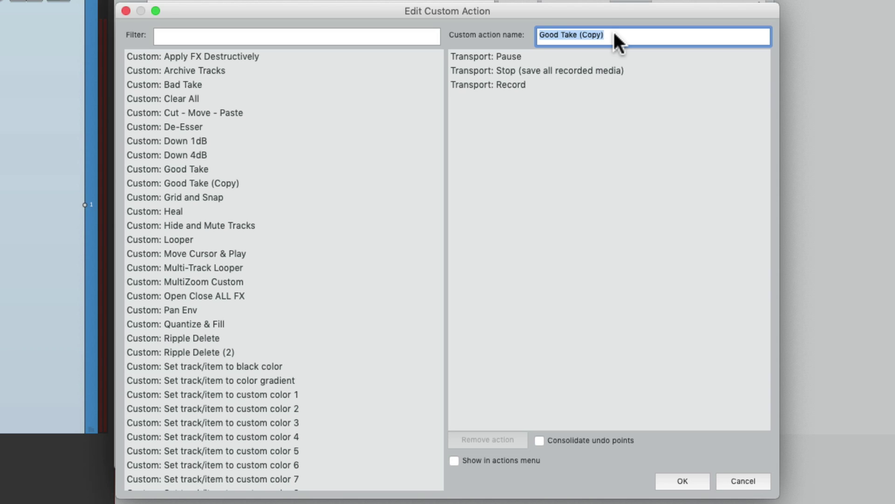
pyautogui.write('Next Take')
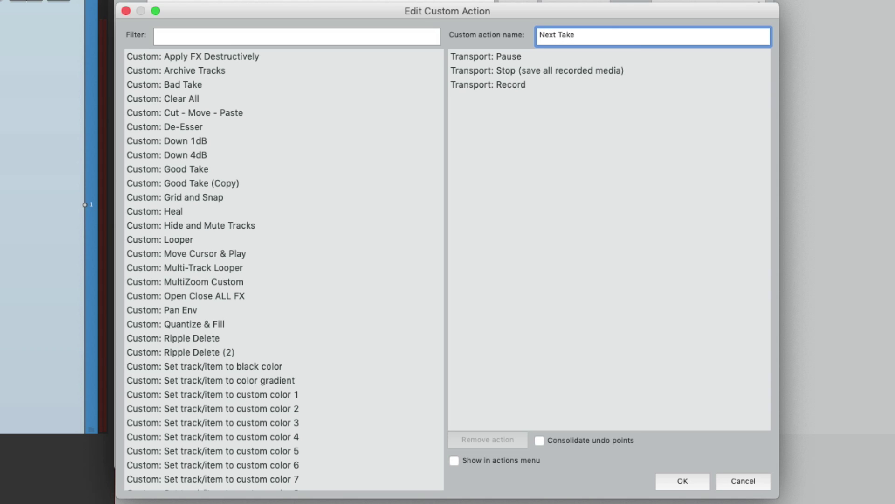
# - Remove the "Transport: Pause" command from Next Take and save the custom action
pyautogui.click(608, 56)
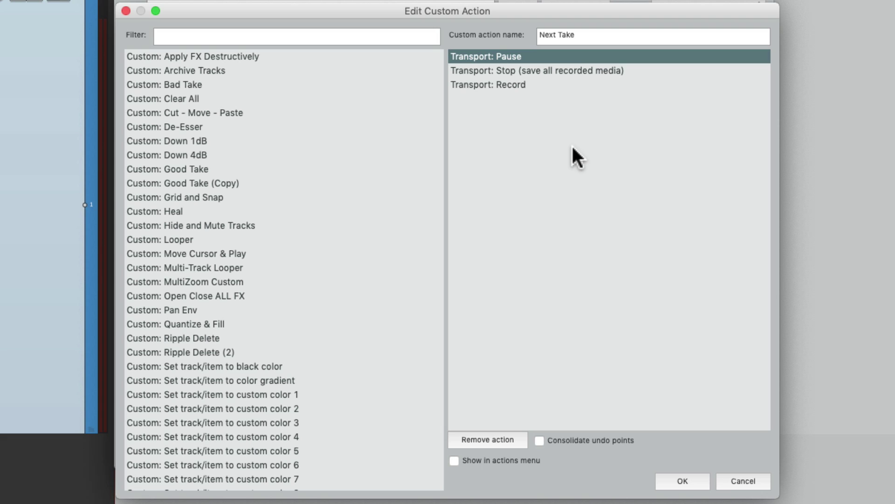
pyautogui.click(493, 440)
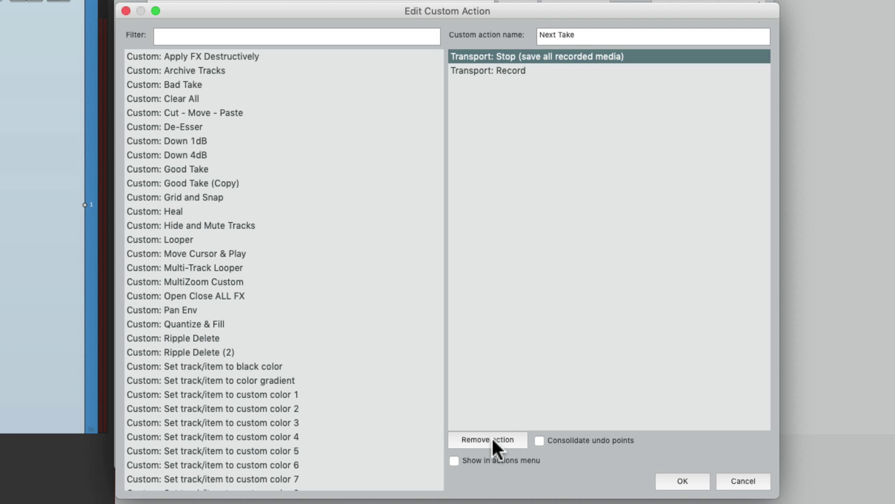
pyautogui.click(681, 480)
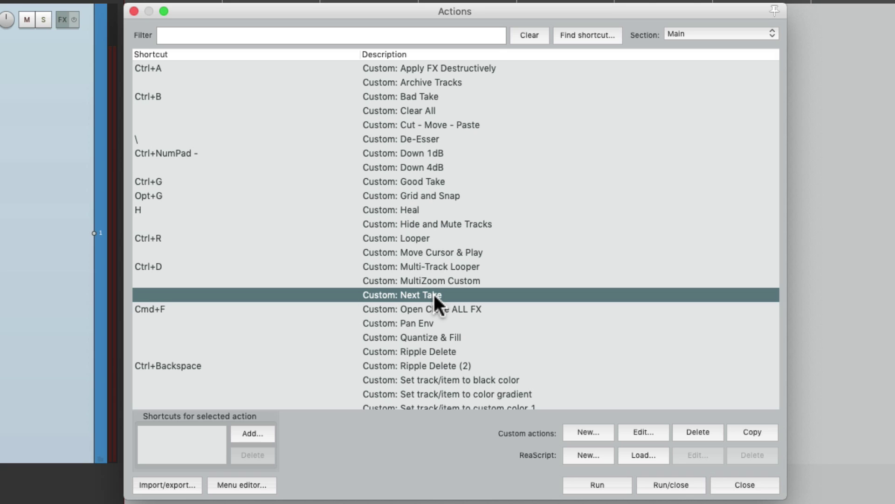
# - Assign the keyboard shortcut Ctrl+N to Next Take and close the action list
pyautogui.click(254, 434)
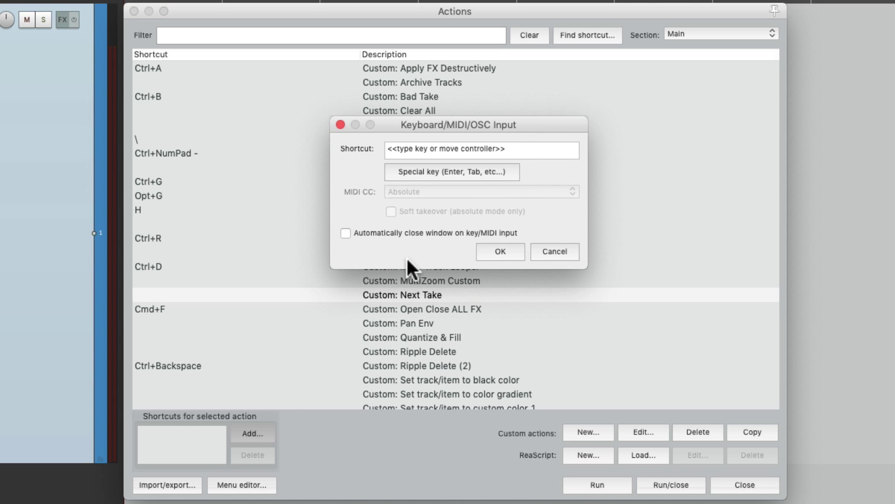
pyautogui.hotkey('ctrl', 'n')
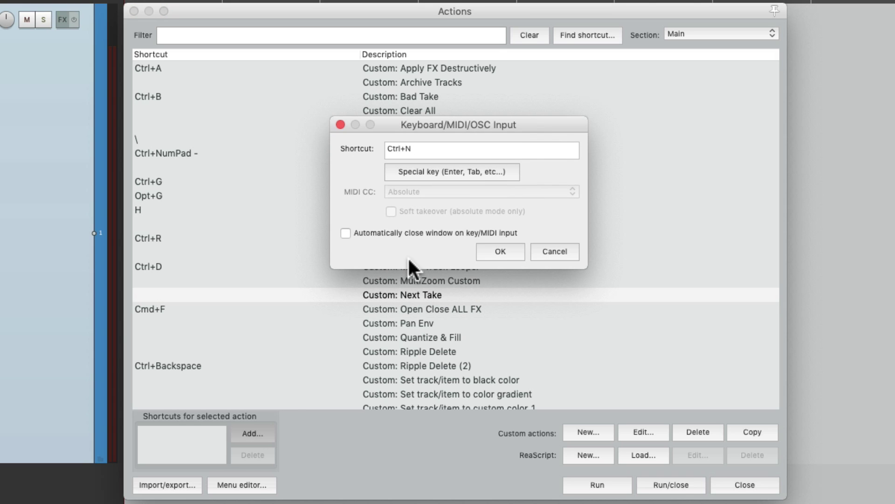
pyautogui.click(486, 252)
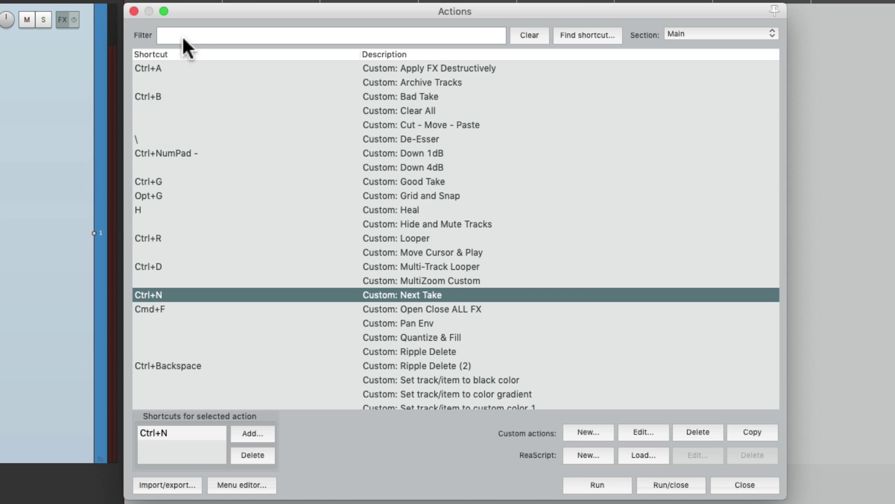
pyautogui.click(134, 11)
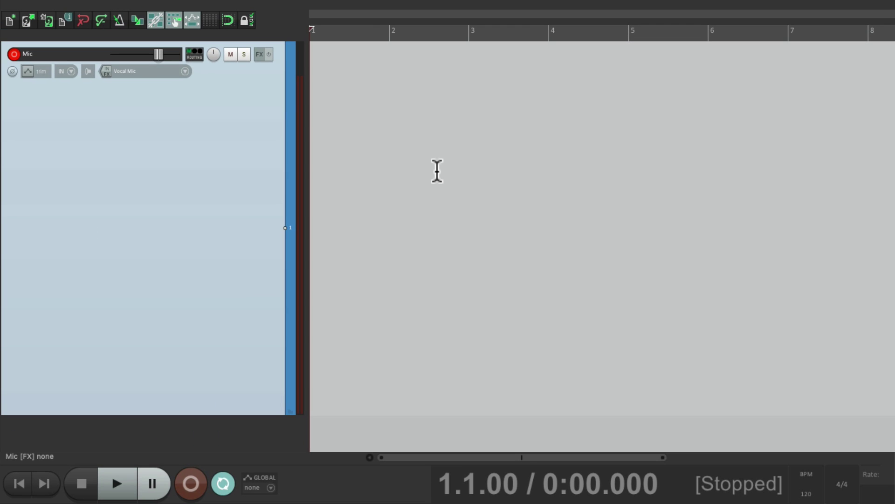
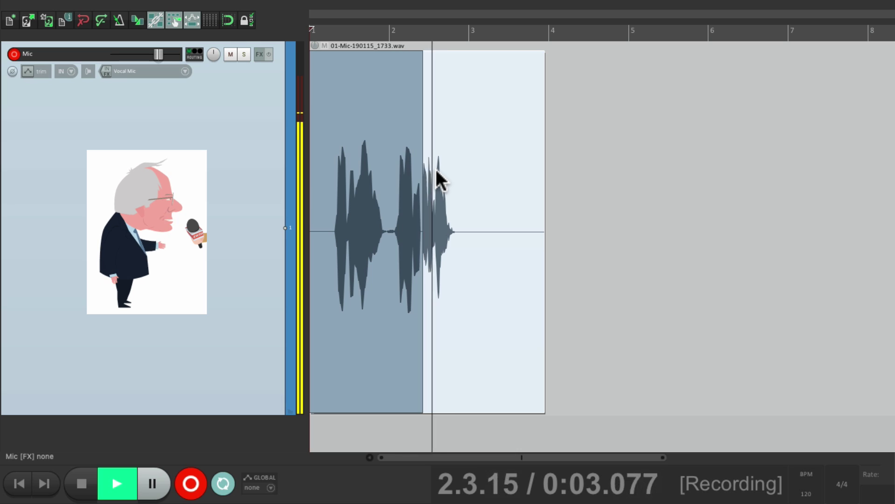
# - Record the vocal phrases on the Mic track, adding alternate takes with Next Take and advancing with Good Take, and stop recording
pyautogui.moveTo(437, 170); pyautogui.dragTo(438, 171)
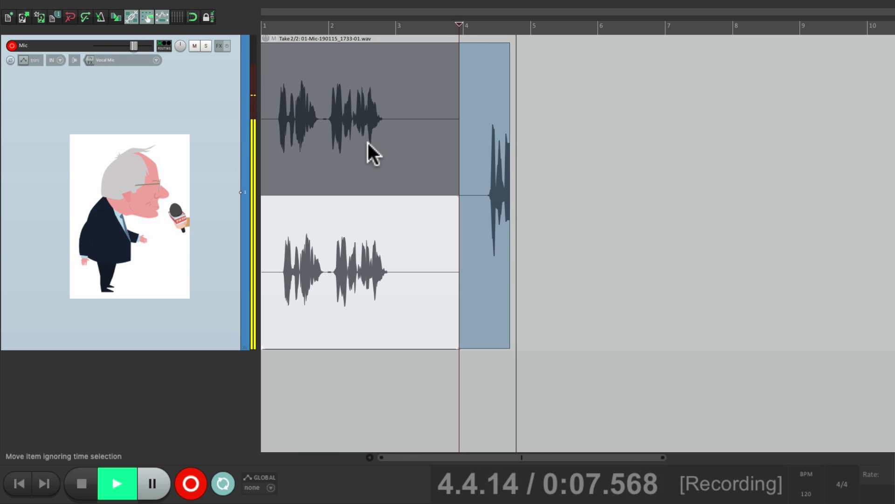
pyautogui.moveTo(368, 143); pyautogui.dragTo(369, 146)
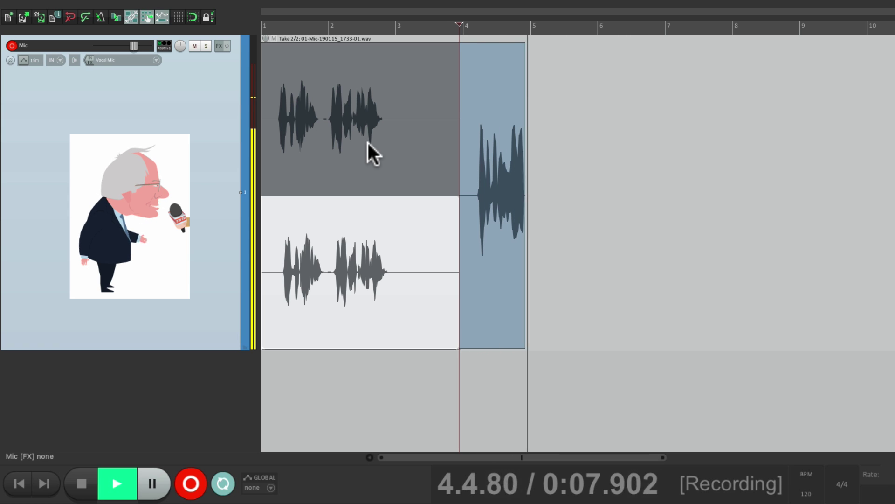
pyautogui.moveTo(368, 142); pyautogui.dragTo(369, 146)
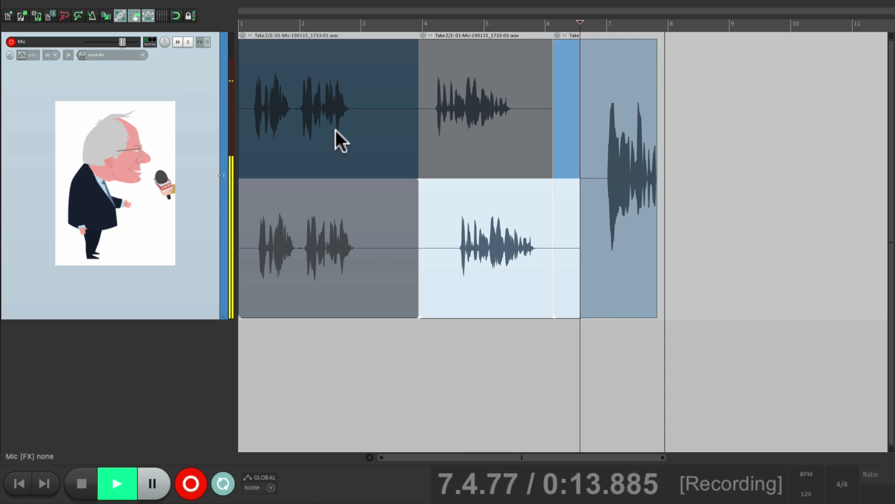
pyautogui.hotkey('ctrl', 'Delete')
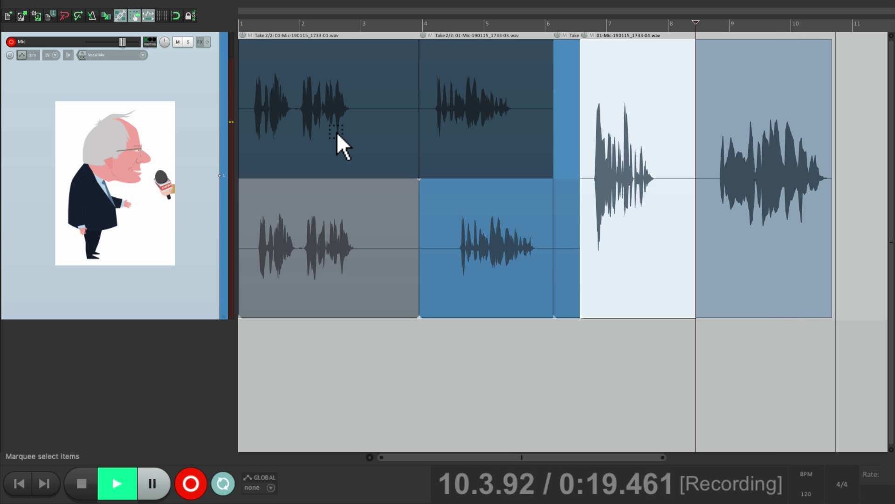
pyautogui.hotkey('ctrl', 'r')
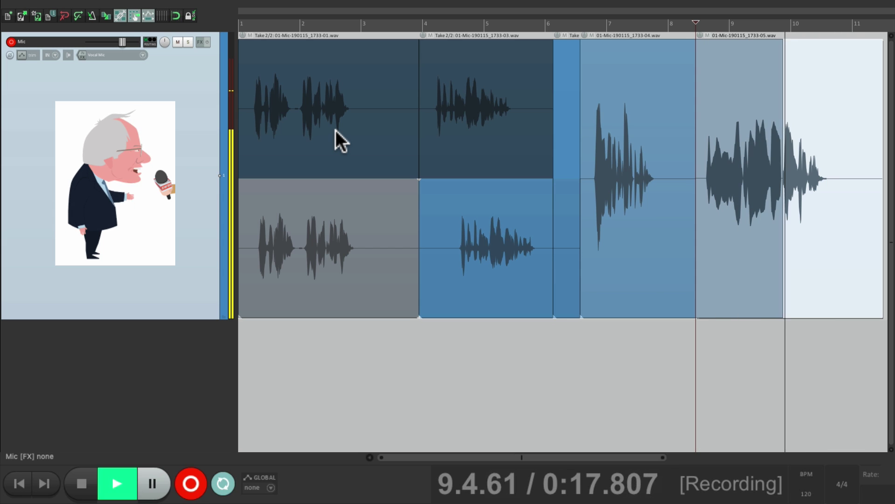
pyautogui.press('space')
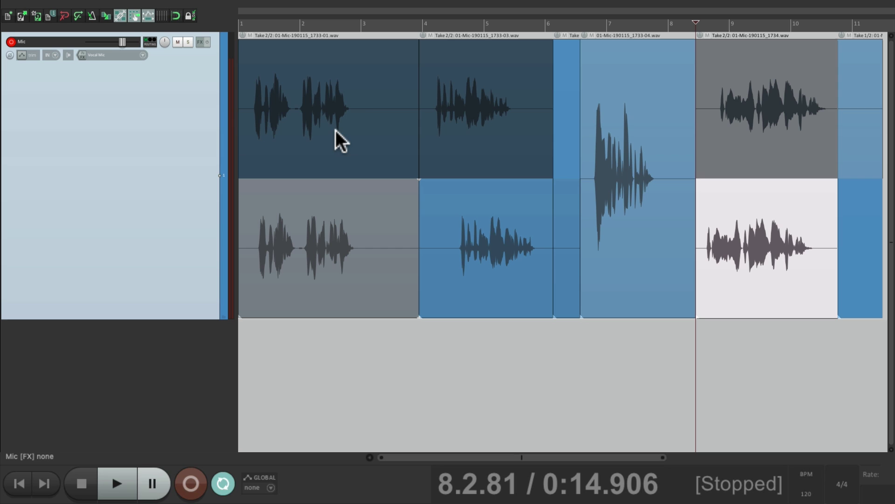
# - Choose the upper take of the first and fifth items and the lower take of the second, and crop all items to their active takes
pyautogui.click(276, 65)
pyautogui.click(445, 204)
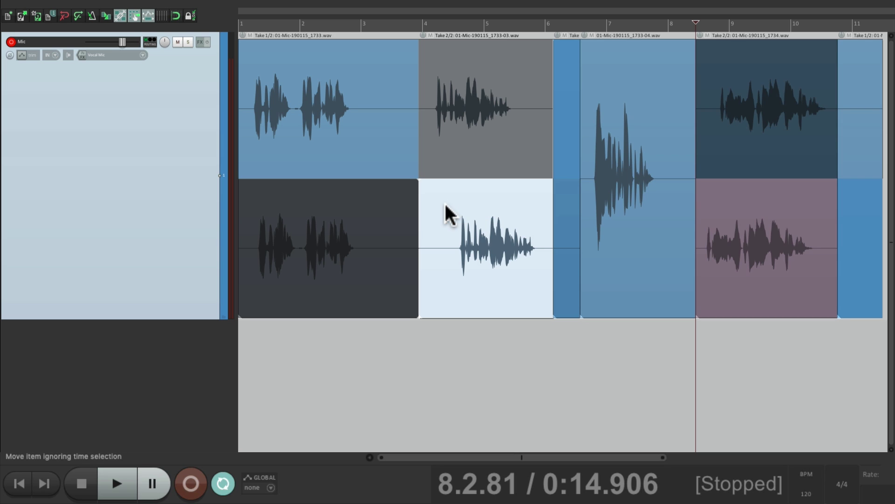
pyautogui.click(732, 89)
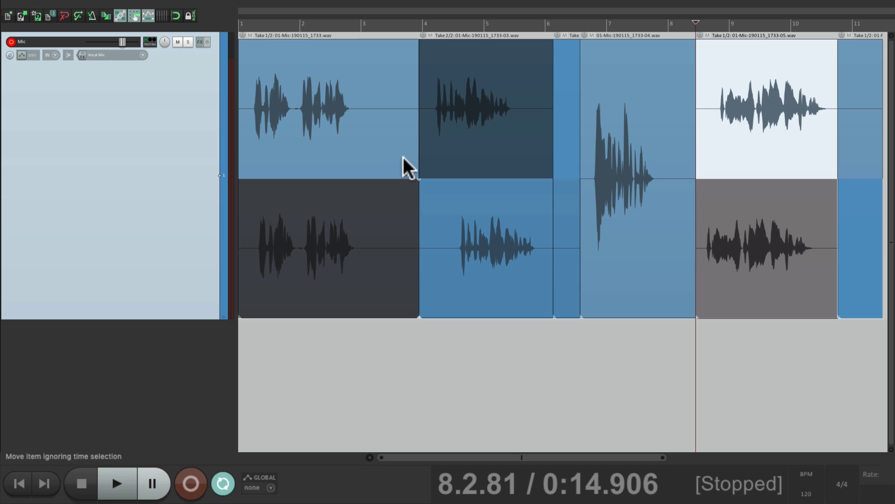
pyautogui.hotkey('ctrl', 'a')
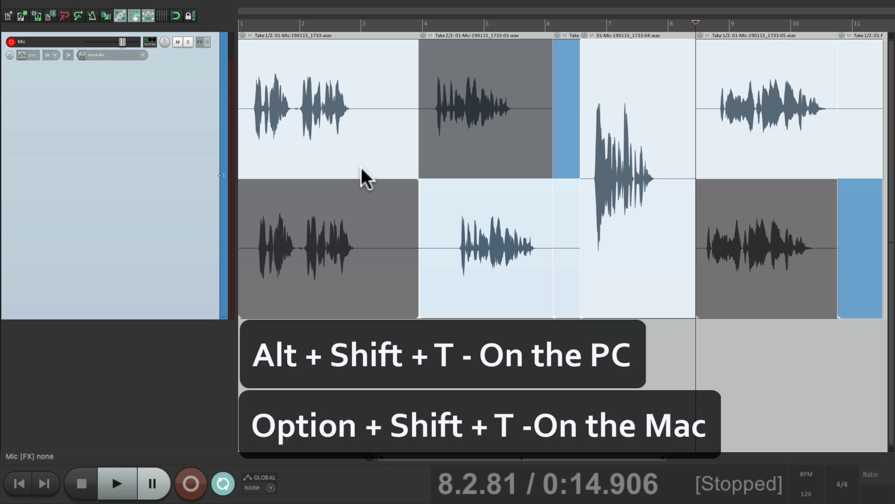
pyautogui.hotkey('alt', 'shift', 't')
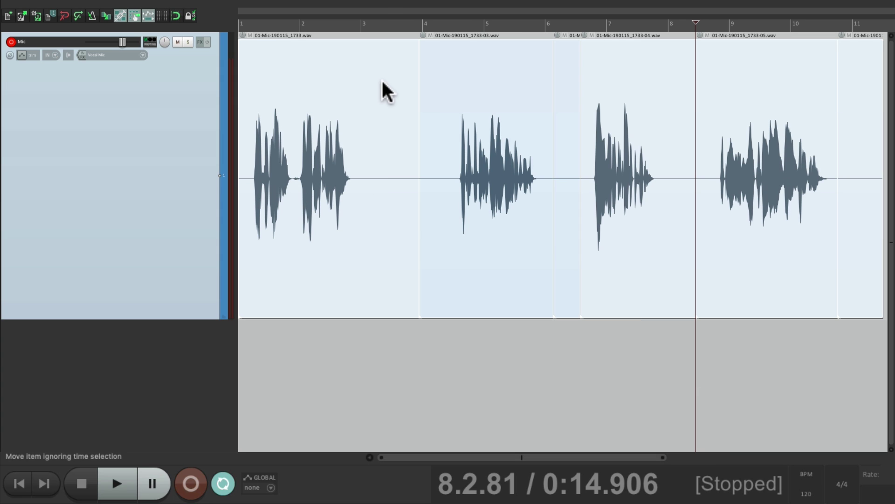
# - Remove the silent gaps between the vocal phrases so the audio closes up, and delete the empty item at the end
pyautogui.moveTo(359, 27); pyautogui.dragTo(498, 47)
pyautogui.hotkey('ctrl', 'Delete')
pyautogui.hotkey('ctrl', 'Delete')
pyautogui.moveTo(537, 23); pyautogui.dragTo(583, 24)
pyautogui.hotkey('ctrl', 'Delete')
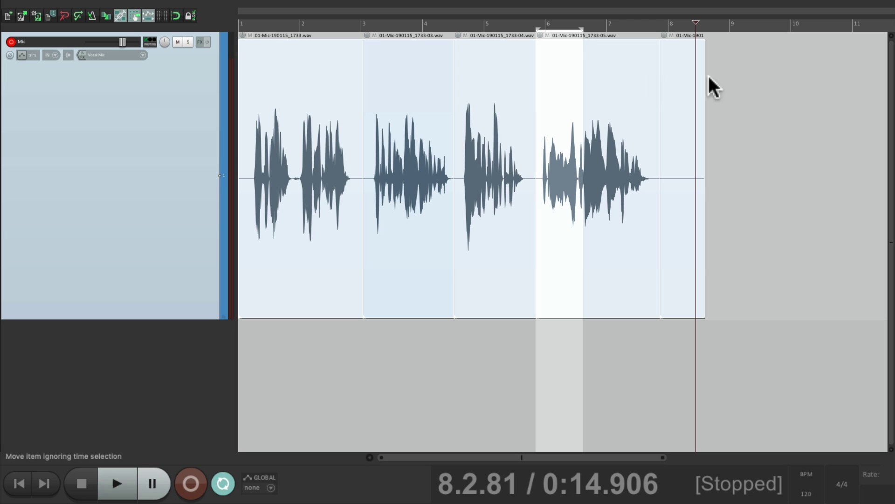
pyautogui.click(676, 80)
pyautogui.press('Delete')
# - Play back the edited vocal from just before the first phrase and stop playback
pyautogui.click(251, 23)
pyautogui.press('space')
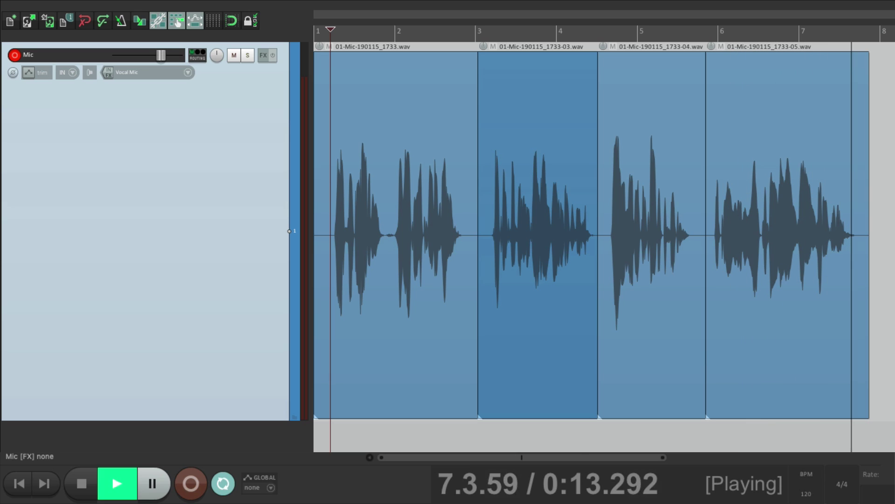
pyautogui.press('space')
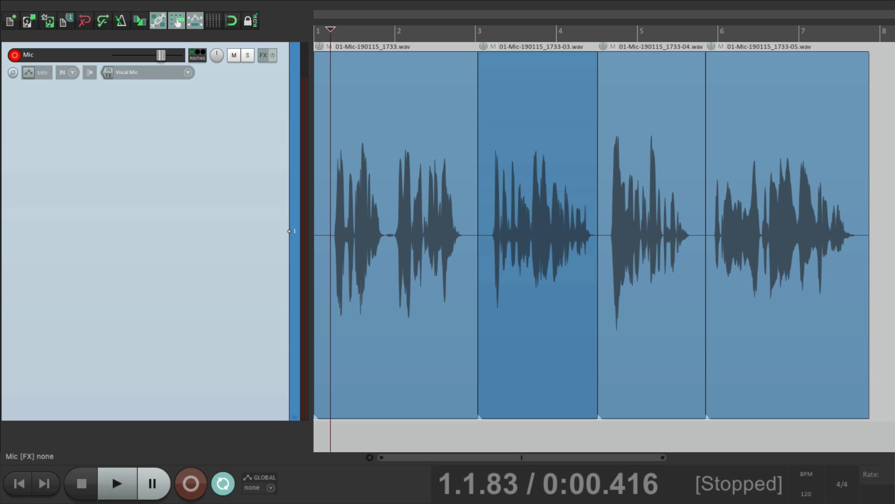
# - Start a fresh recording on the emptied Mic track, discarding flawed first-phrase attempts with Bad Take and keeping the successful one with Good Take
pyautogui.hotkey('ctrl', 'z')
pyautogui.hotkey('ctrl', 'r')
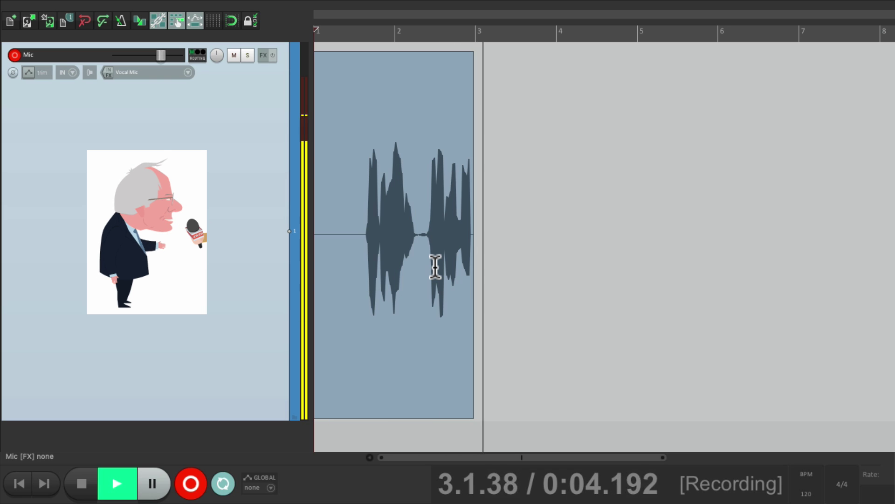
pyautogui.hotkey('ctrl', 'r')
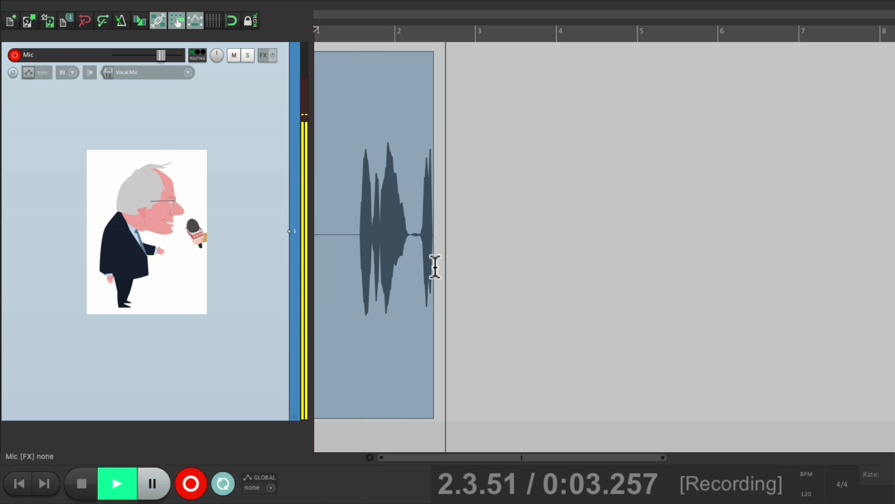
pyautogui.click(436, 267)
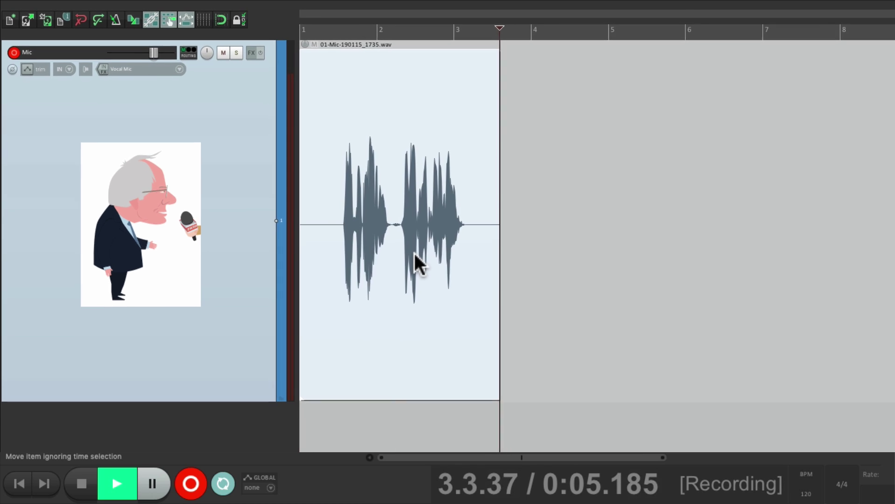
# - Record the second to fourth vocal phrases, redoing flawed attempts with Bad Take and advancing with Good Take, and stop recording
pyautogui.click(386, 237)
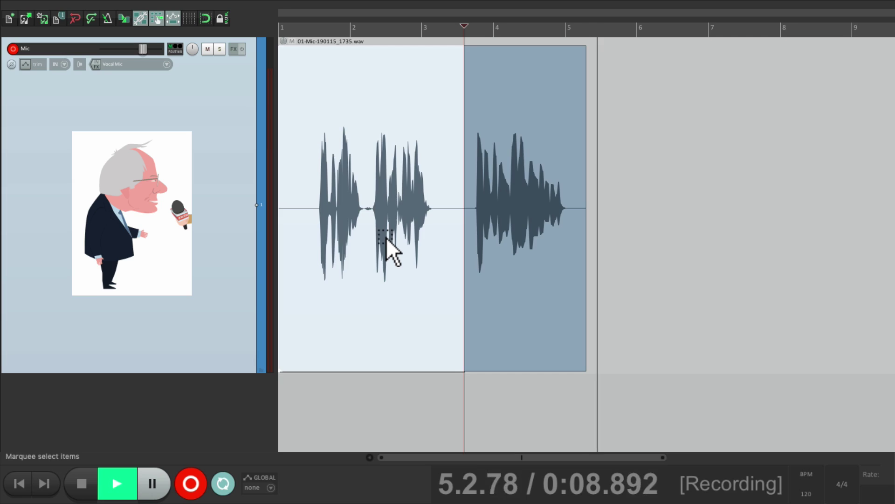
pyautogui.click(386, 237)
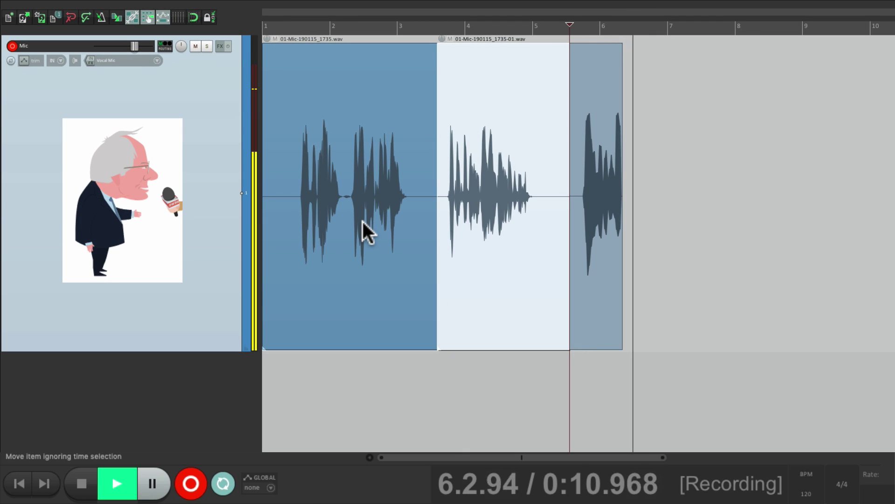
pyautogui.click(363, 223)
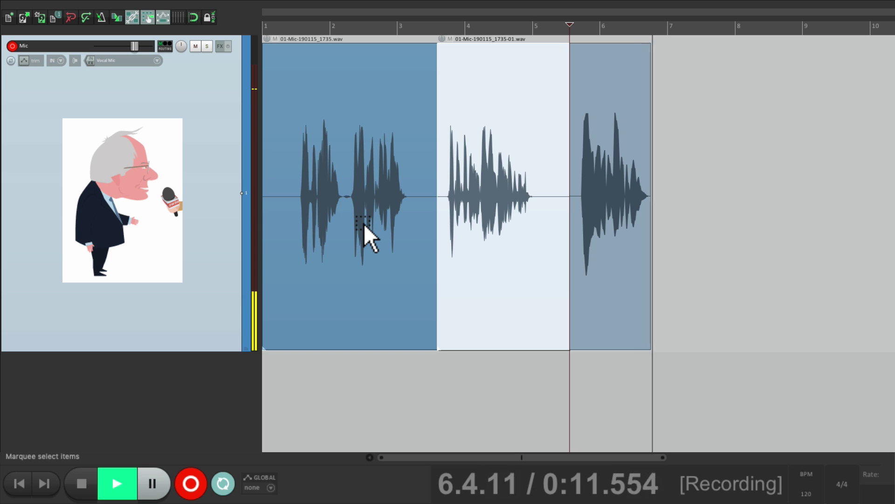
pyautogui.click(364, 223)
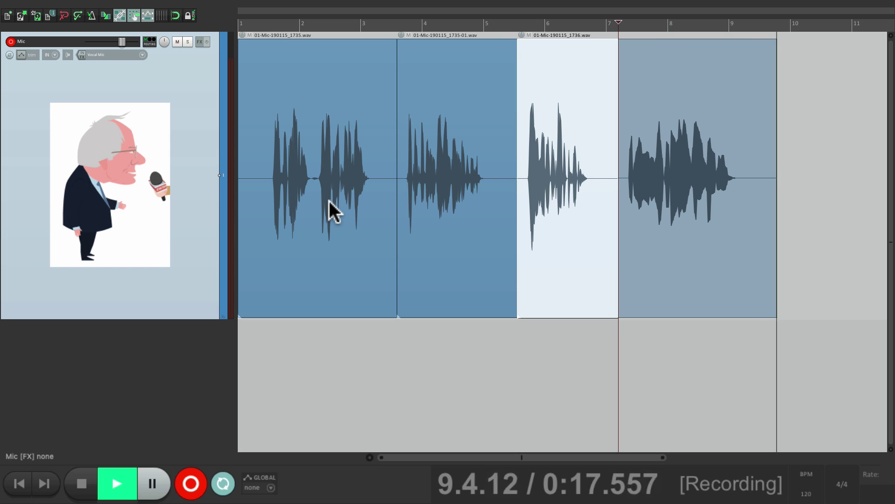
pyautogui.press('space')
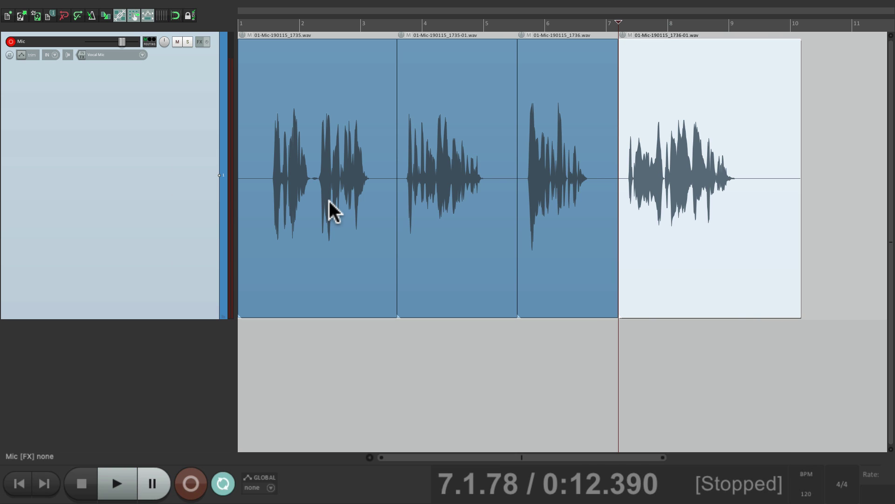